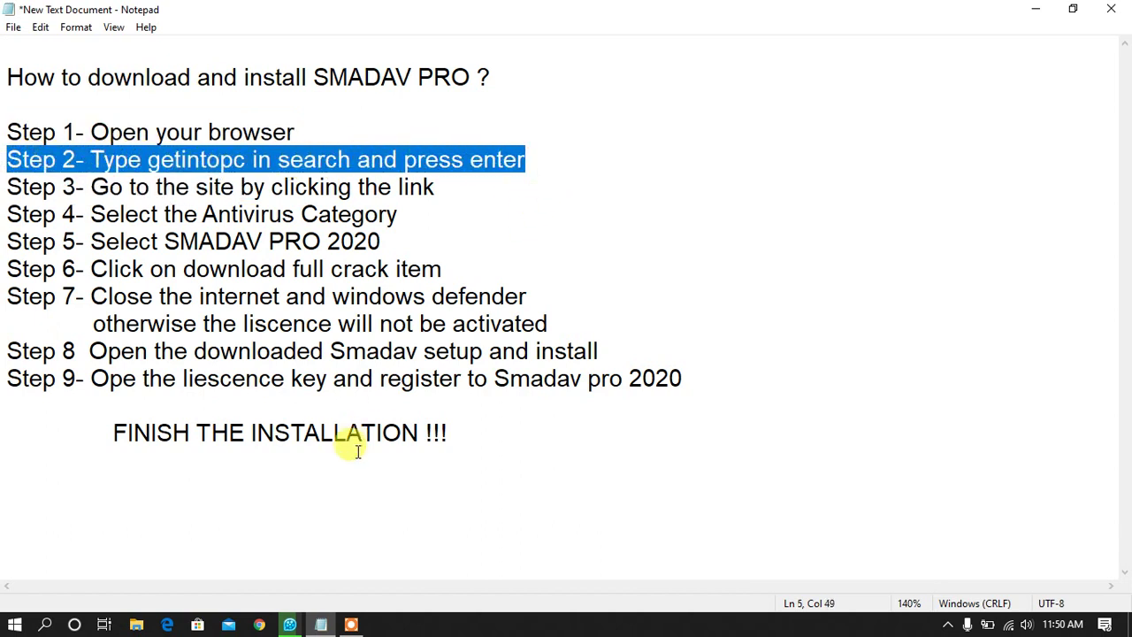
Step: Open Chrome and search Google for GETINTOPC
{"action": "left_click", "coordinate": [259, 625]}
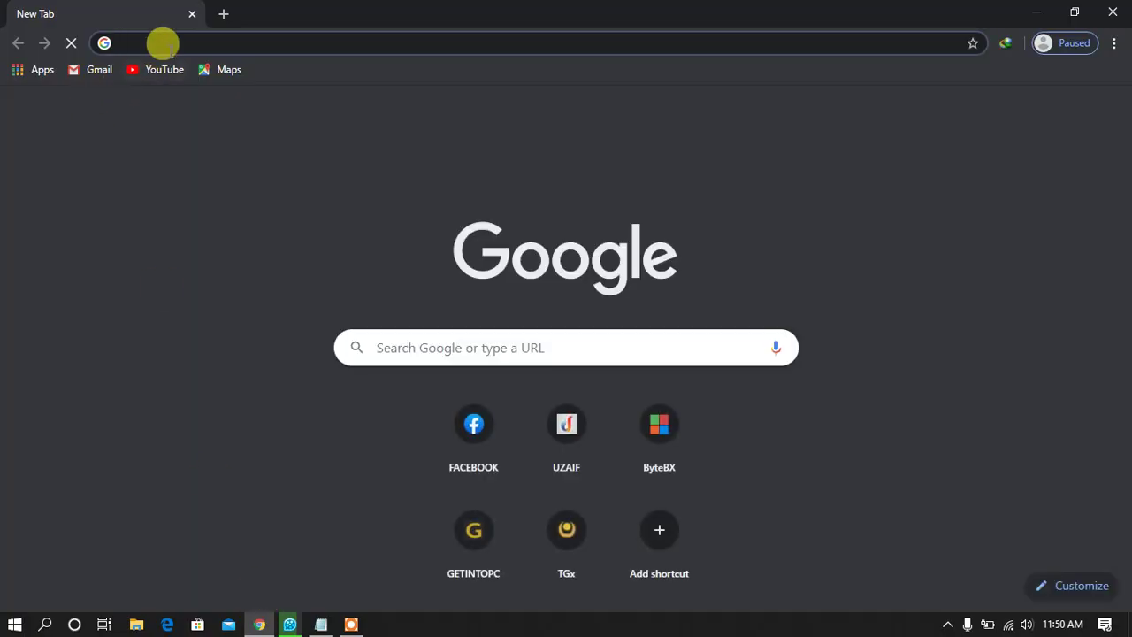
{"action": "type", "text": "GETINTOP"}
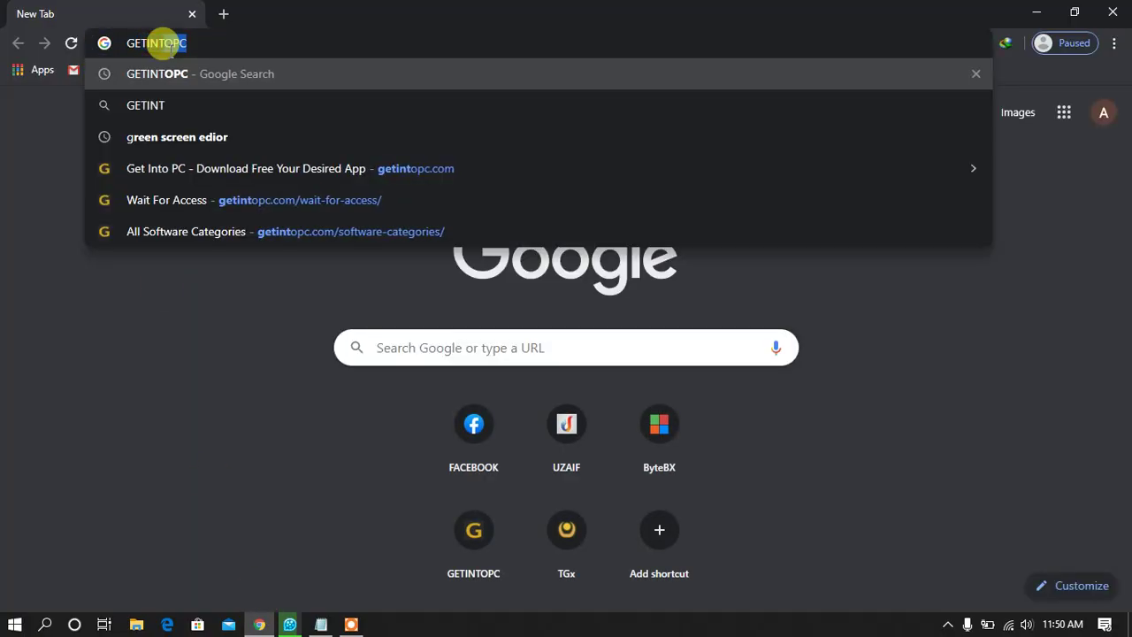
{"action": "type", "text": "C"}
{"action": "key", "text": "Return"}
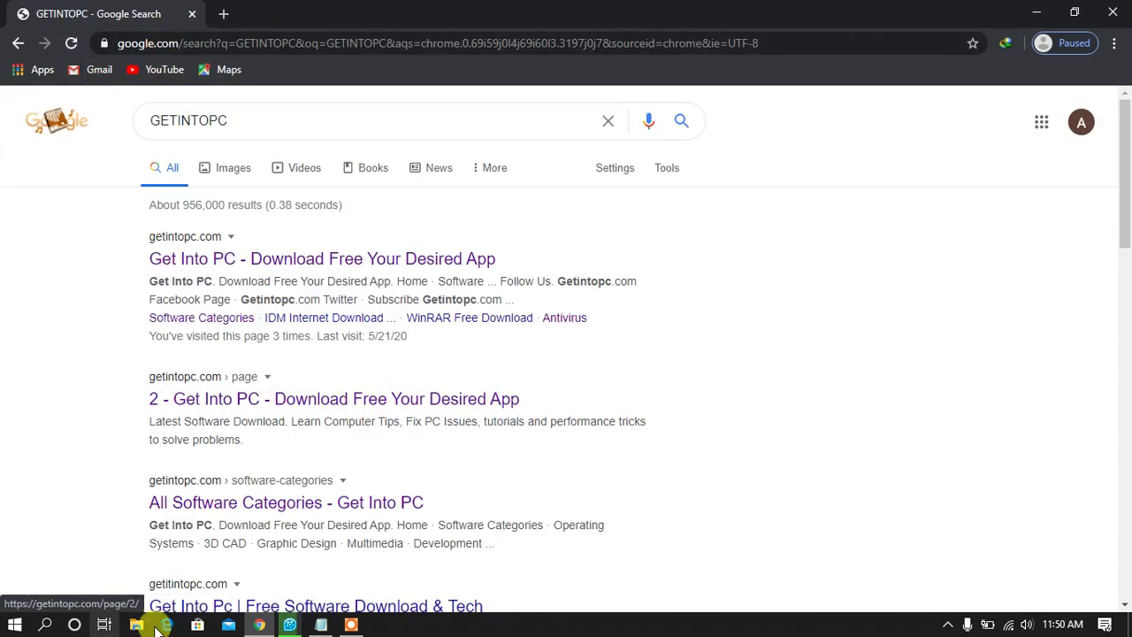
Step: Switch to the Notepad instructions and highlight the whole Step 3 line about going to the site
{"action": "left_click", "coordinate": [323, 624]}
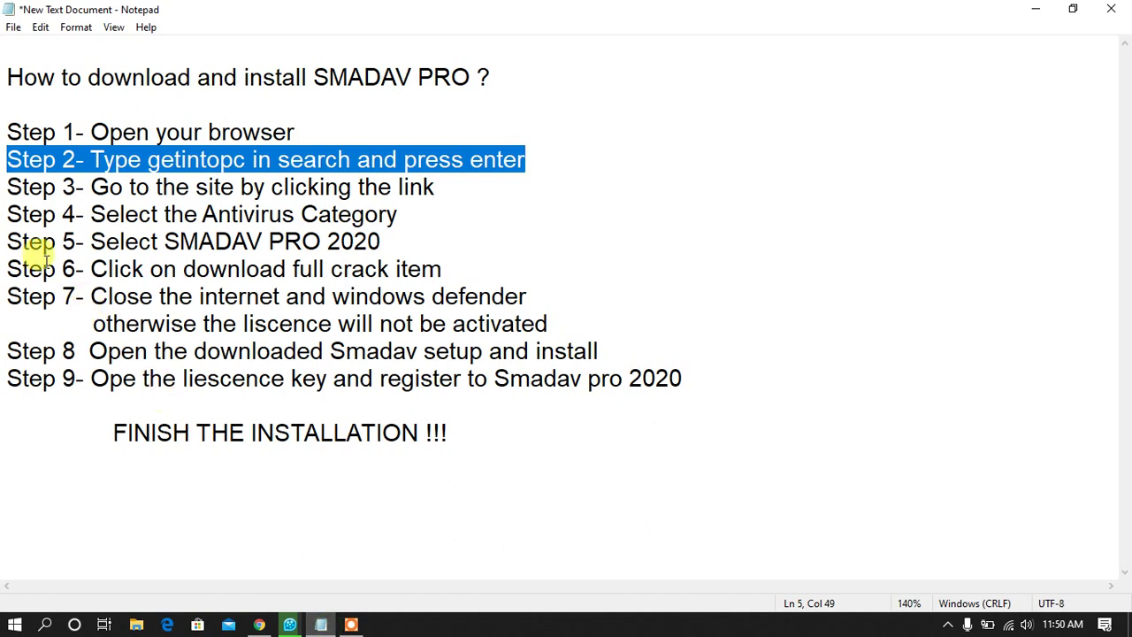
{"action": "left_click_drag", "start_coordinate": [7, 188], "coordinate": [129, 180]}
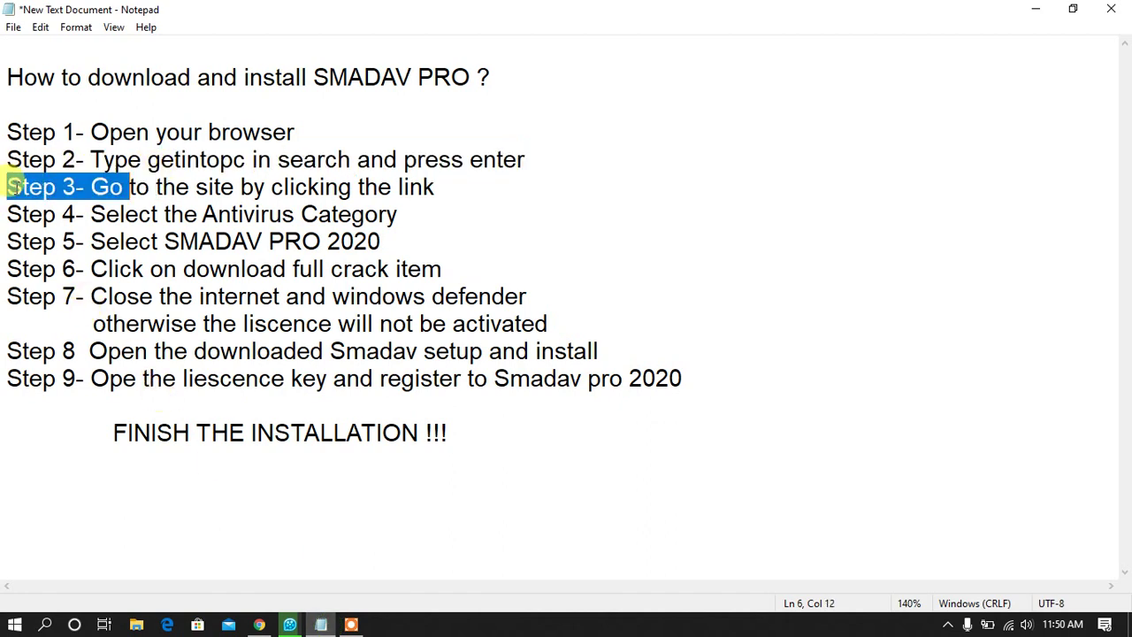
{"action": "left_click_drag", "start_coordinate": [7, 187], "coordinate": [412, 188]}
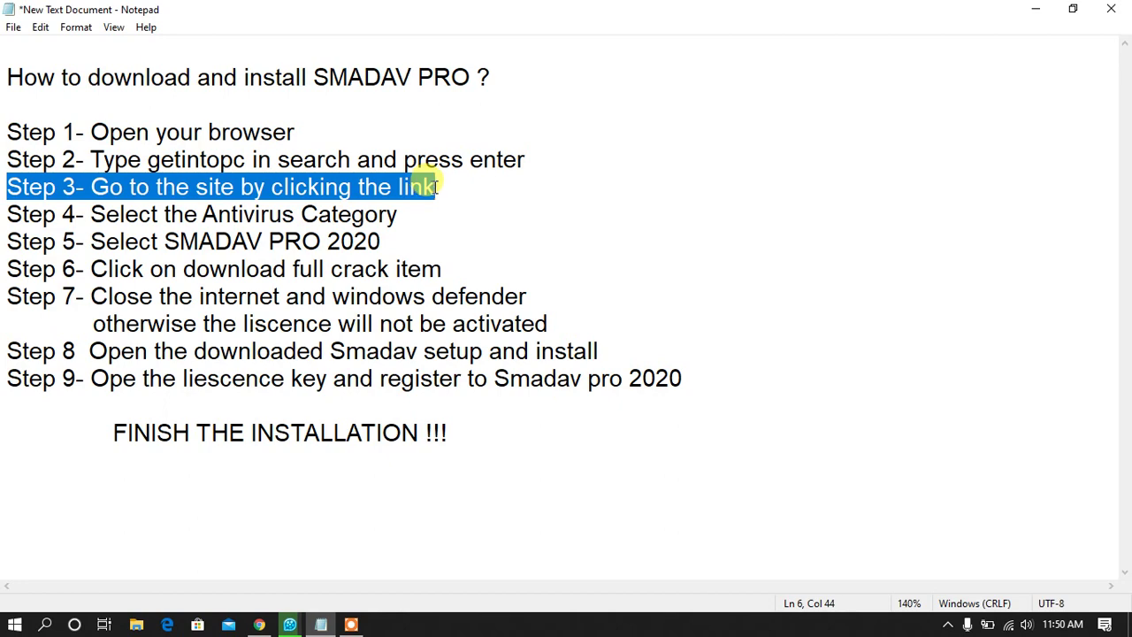
Step: Return to Chrome, open the first Get Into PC search result in a new tab and switch to it
{"action": "left_click", "coordinate": [260, 624]}
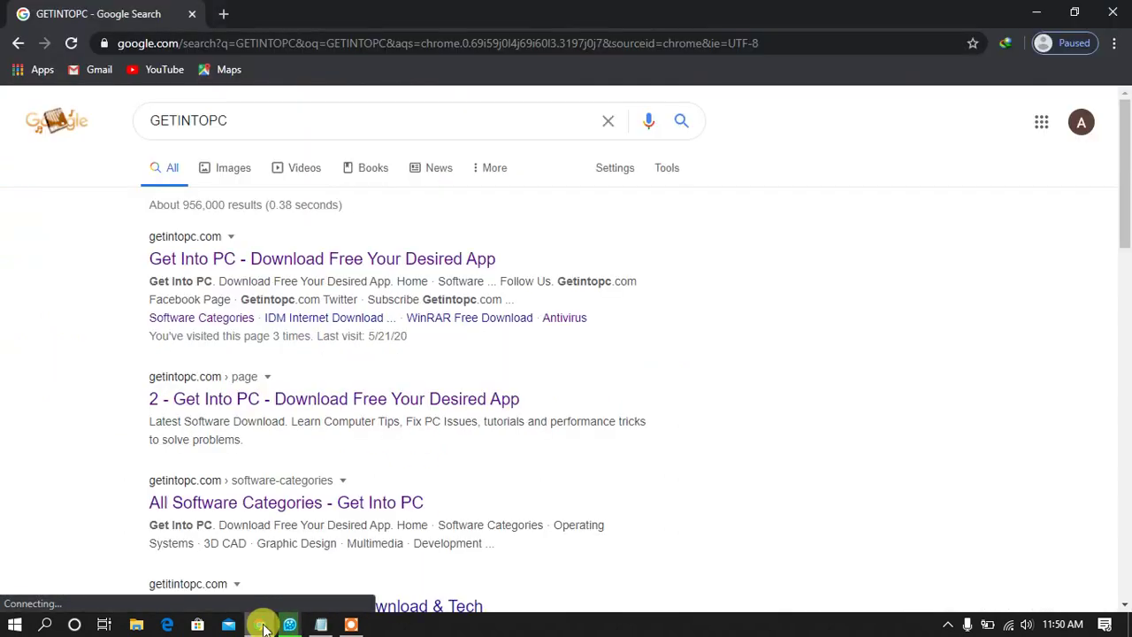
{"action": "right_click", "coordinate": [286, 260]}
{"action": "left_click", "coordinate": [332, 267]}
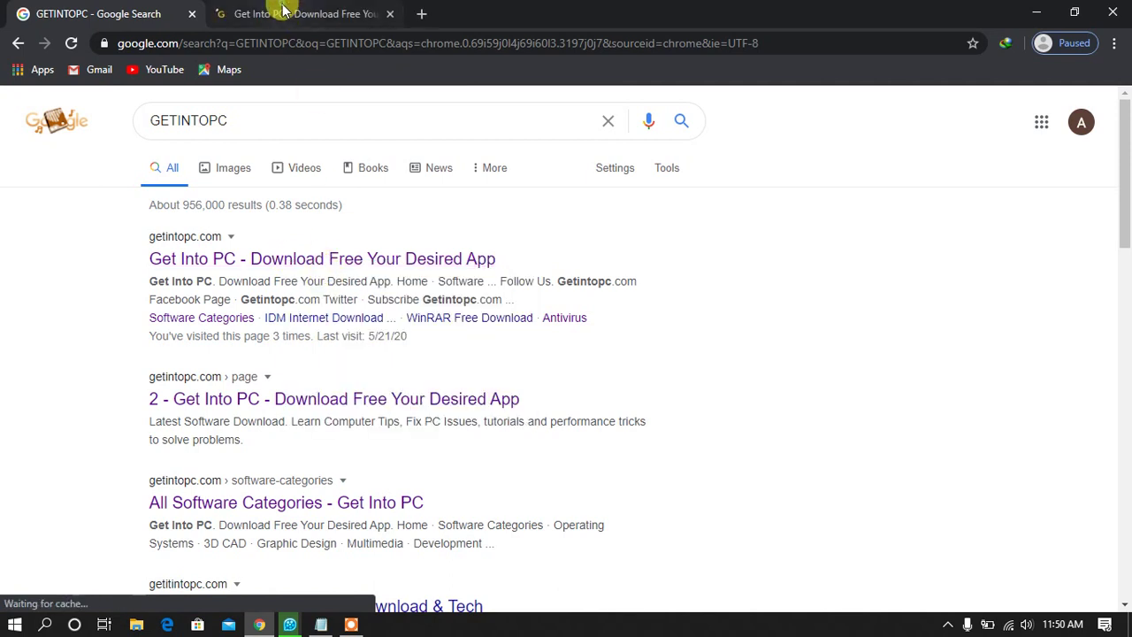
{"action": "left_click", "coordinate": [274, 13]}
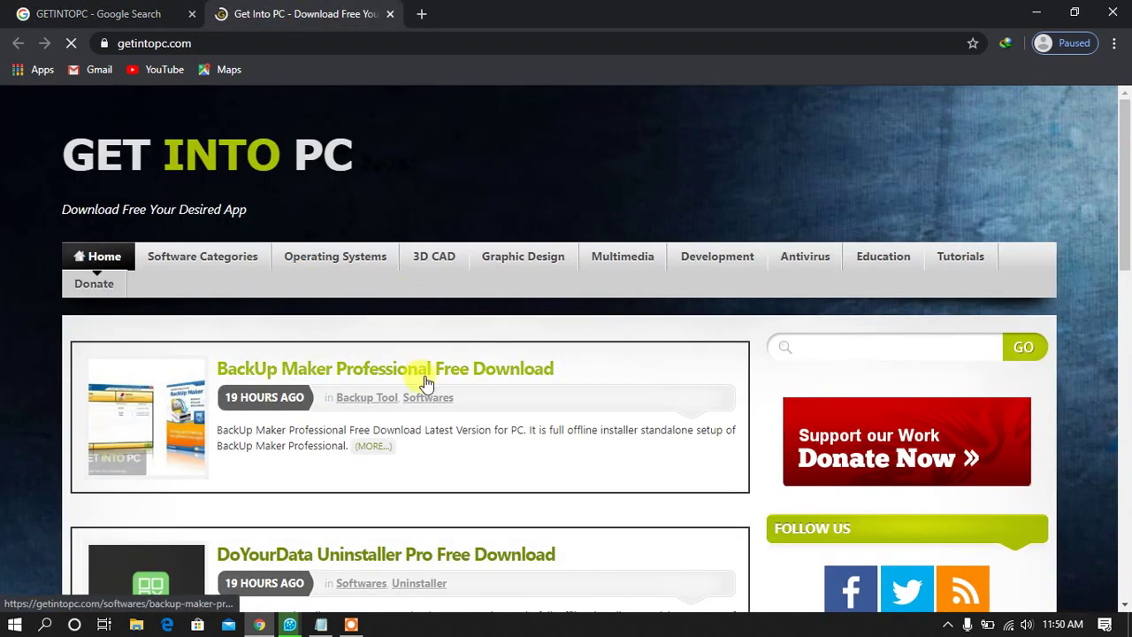
Step: Highlight the Step 4 line in the Notepad instructions, and open the site's Antivirus category in Chrome
{"action": "left_click", "coordinate": [323, 625]}
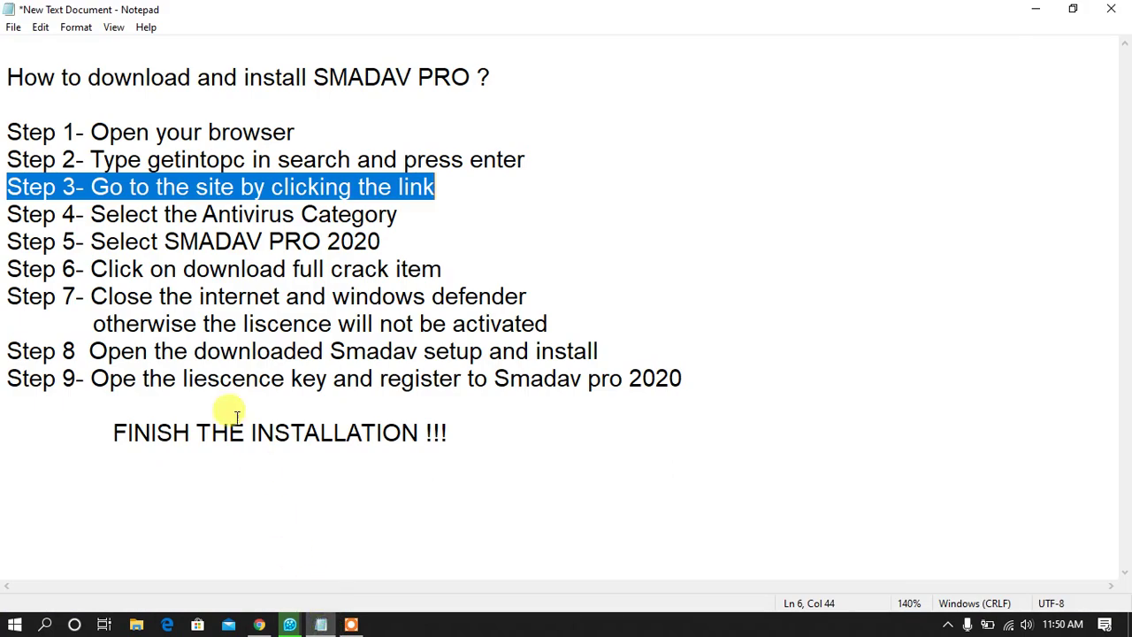
{"action": "left_click_drag", "start_coordinate": [7, 214], "coordinate": [435, 220]}
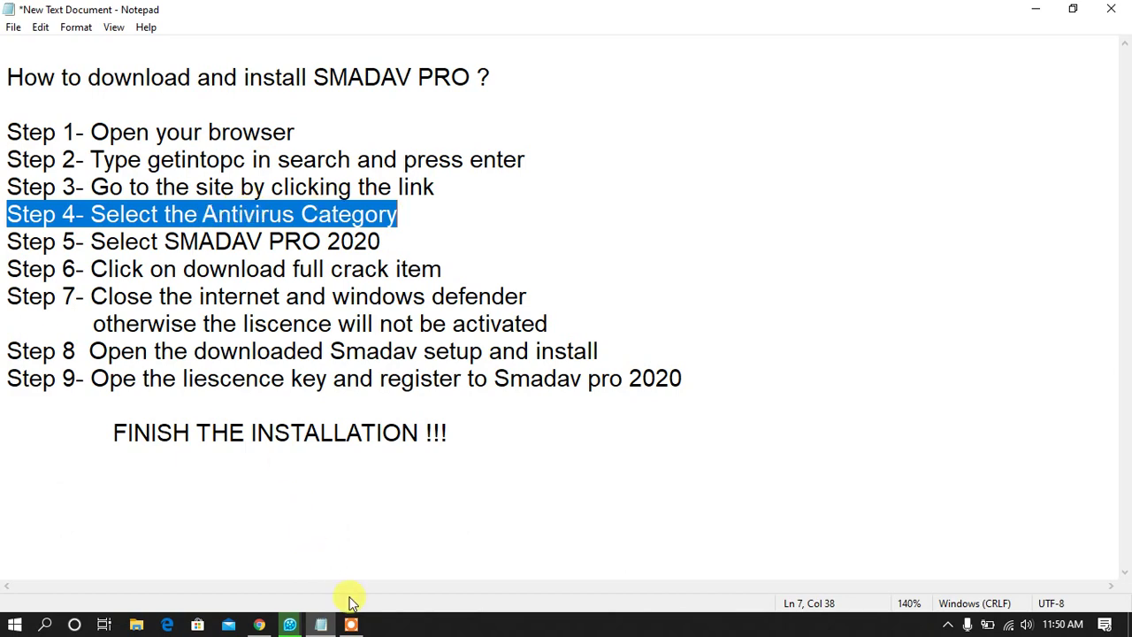
{"action": "left_click", "coordinate": [291, 624]}
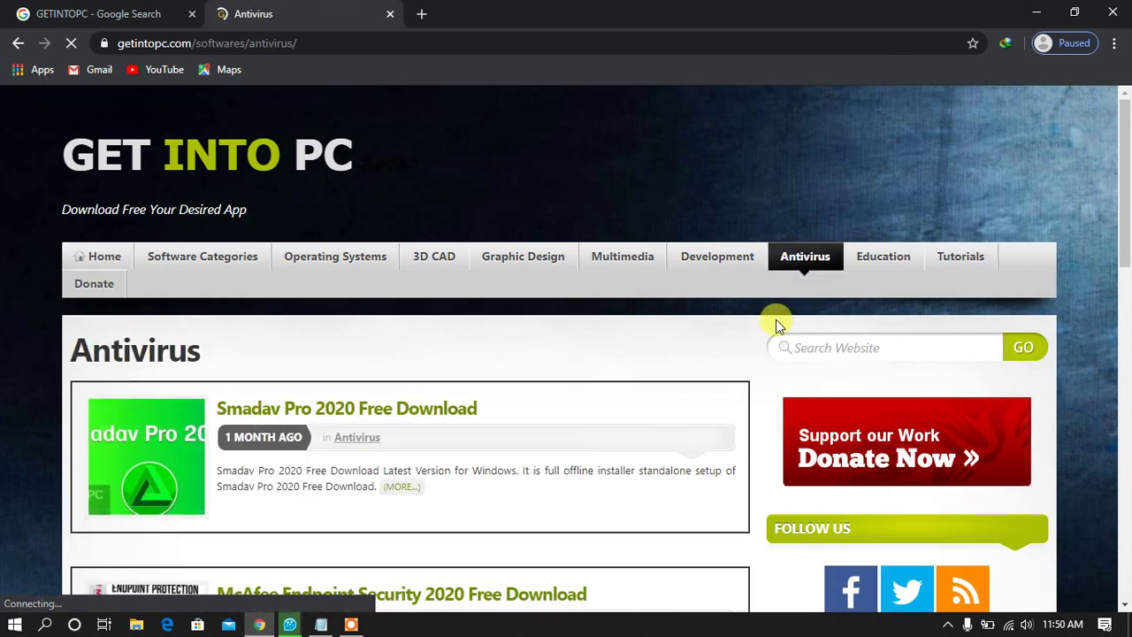
{"action": "scroll", "coordinate": [608, 414], "scroll_direction": "down", "scroll_amount": 1}
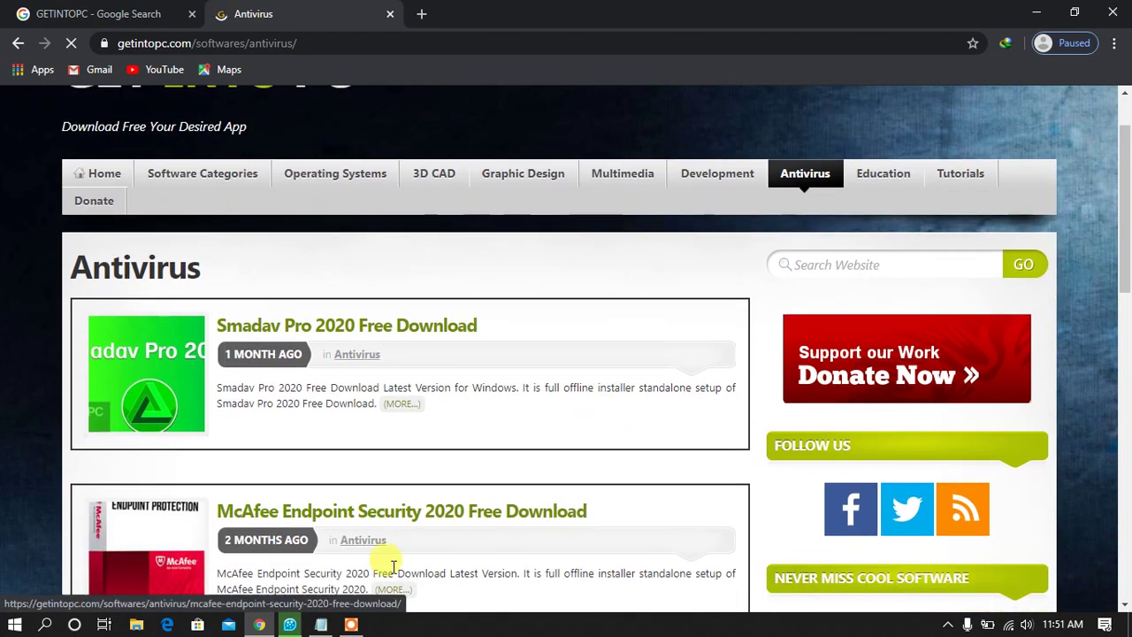
Step: Highlight the Step 5 line in the Notepad instructions, and open the Smadav Pro 2020 Free Download page in Chrome
{"action": "left_click", "coordinate": [321, 625]}
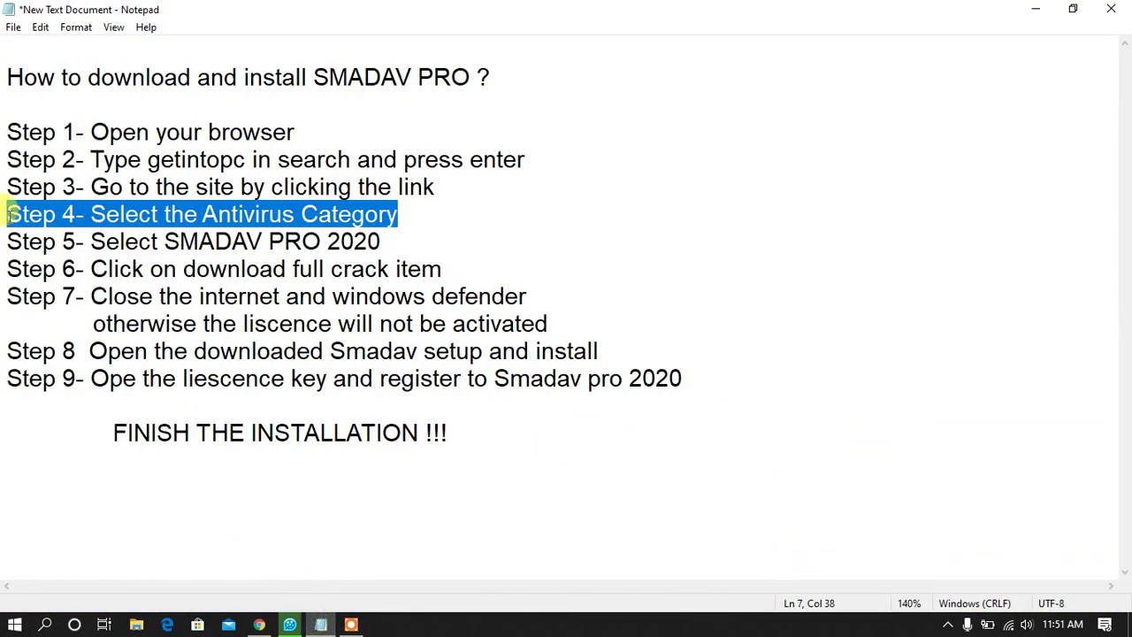
{"action": "left_click_drag", "start_coordinate": [9, 245], "coordinate": [368, 251]}
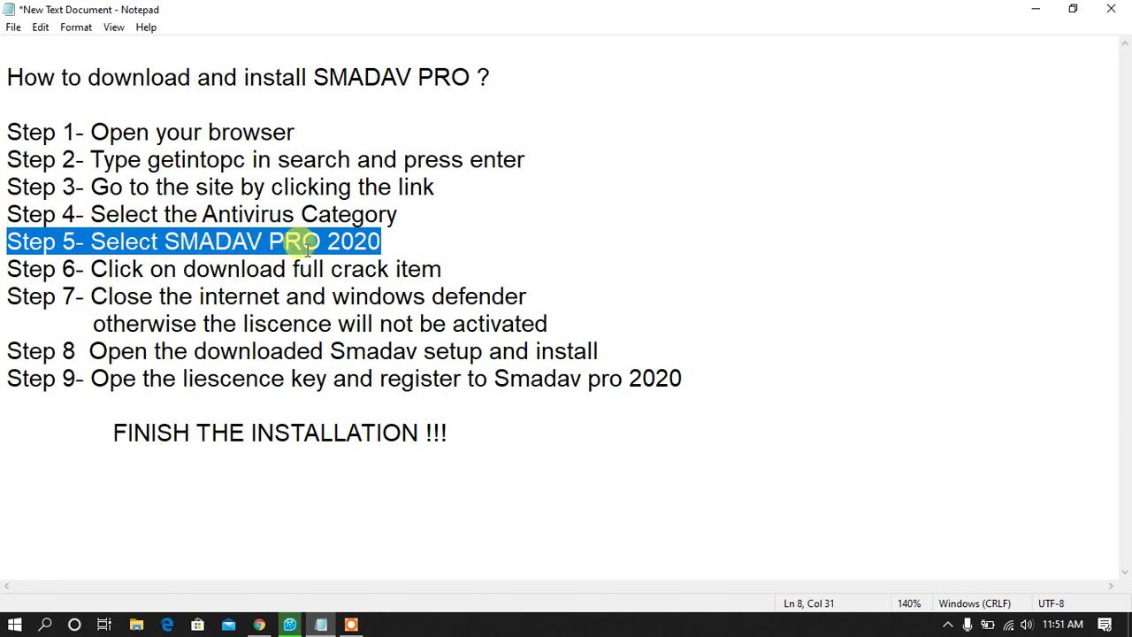
{"action": "left_click", "coordinate": [265, 624]}
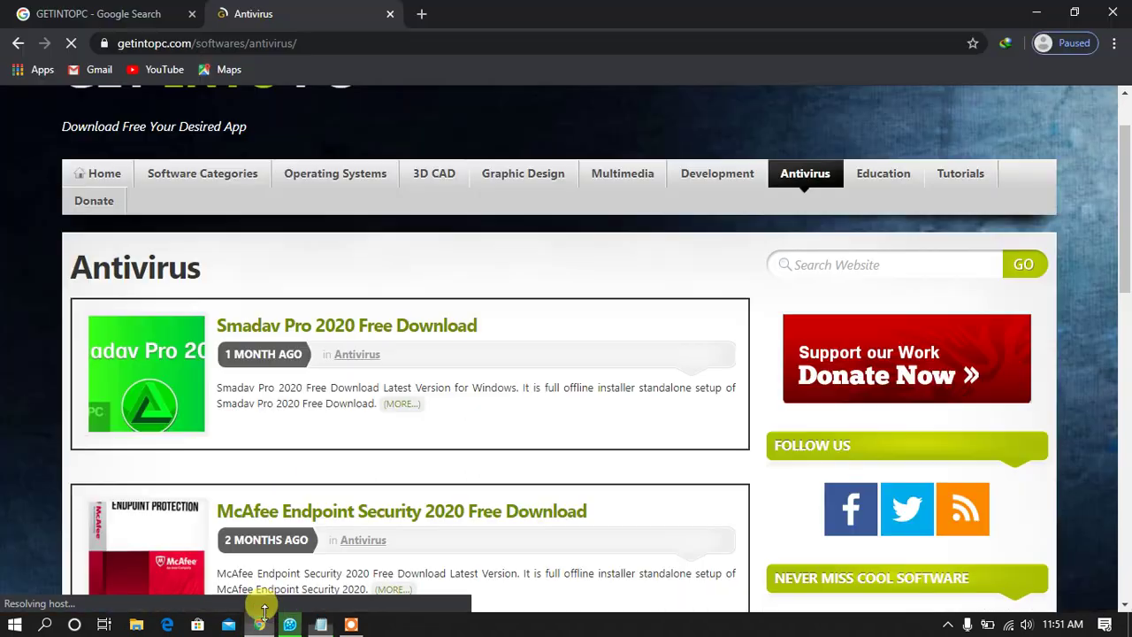
{"action": "left_click", "coordinate": [278, 331]}
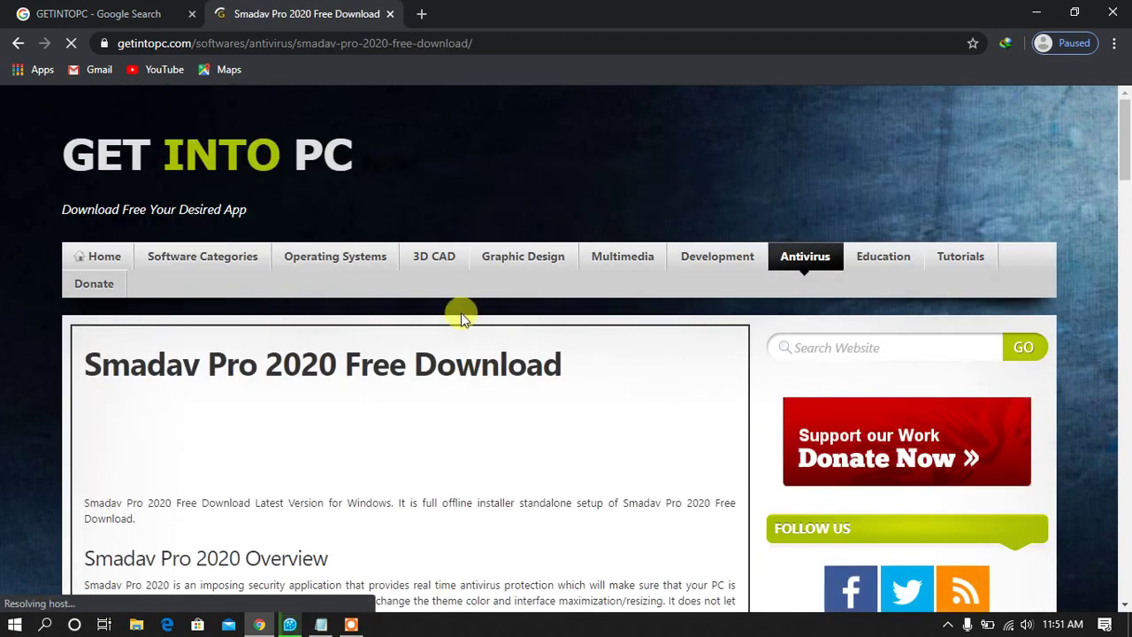
{"action": "scroll", "coordinate": [493, 321], "scroll_direction": "down", "scroll_amount": 4}
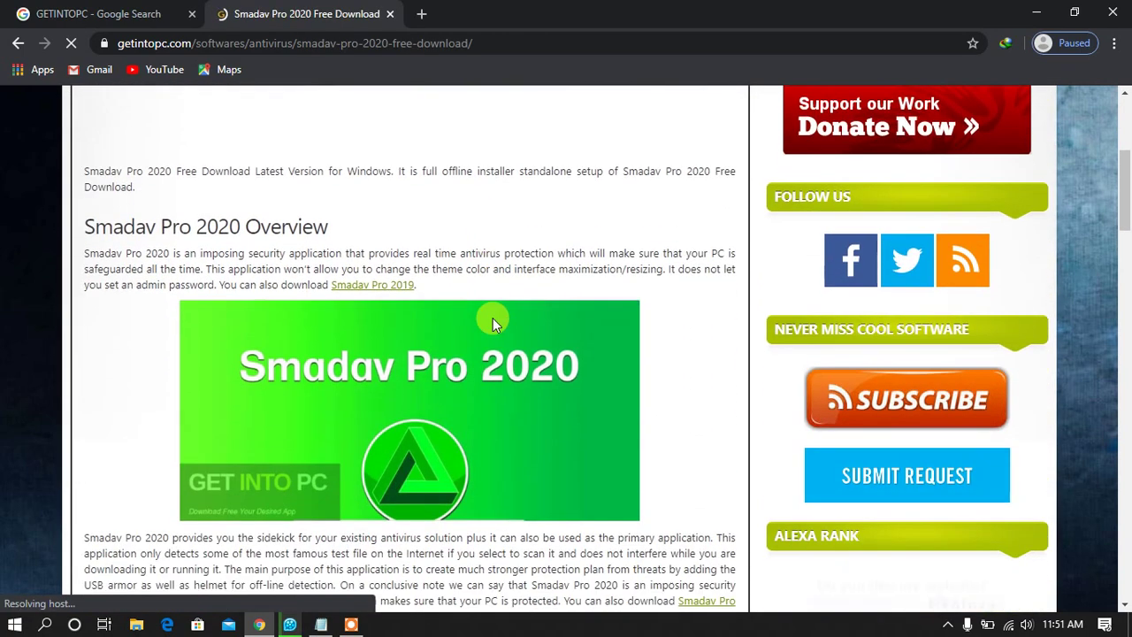
Step: Highlight the Step 6 line in the Notepad instructions, and request the Full Setup v13.5.0 download from the Smadav page in Chrome
{"action": "left_click", "coordinate": [318, 624]}
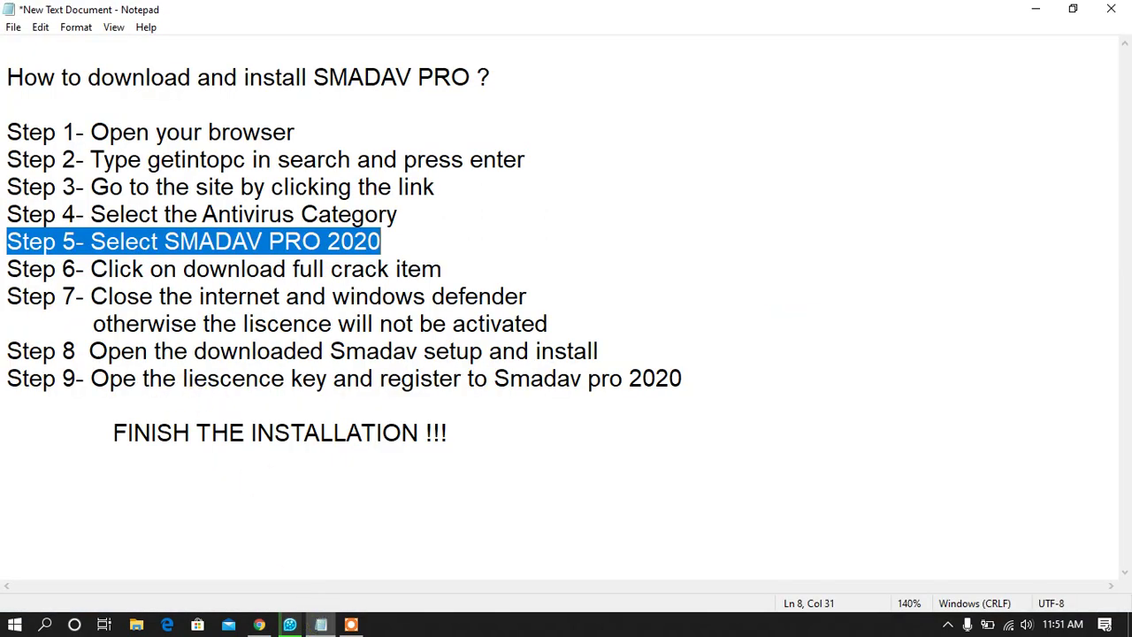
{"action": "left_click_drag", "start_coordinate": [7, 269], "coordinate": [442, 256]}
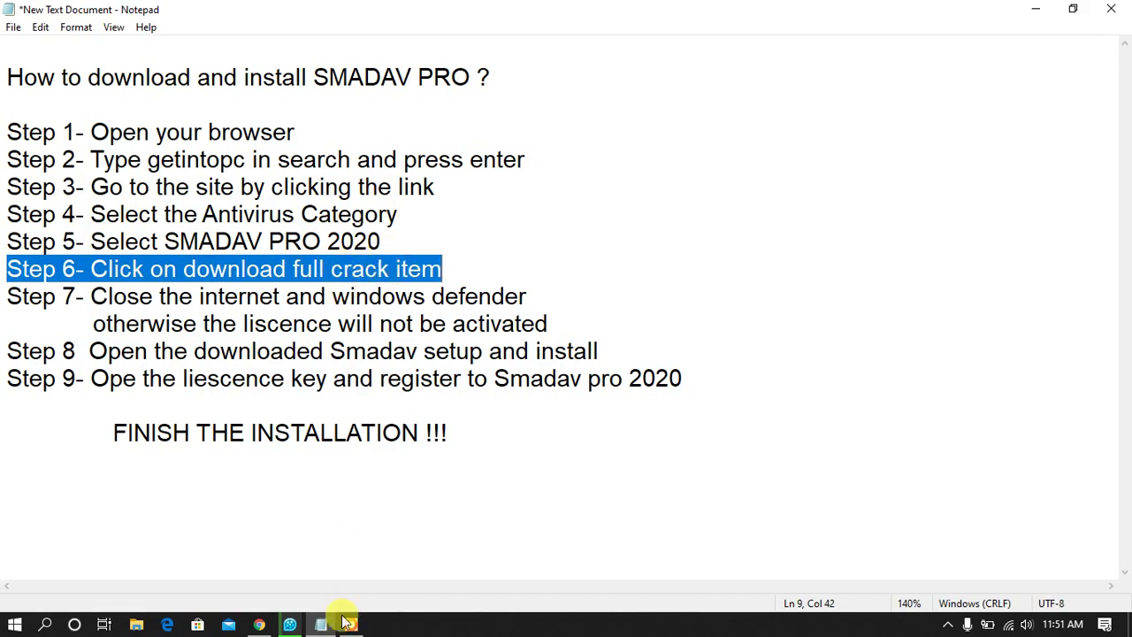
{"action": "left_click", "coordinate": [258, 625]}
{"action": "scroll", "coordinate": [460, 464], "scroll_direction": "down", "scroll_amount": 10}
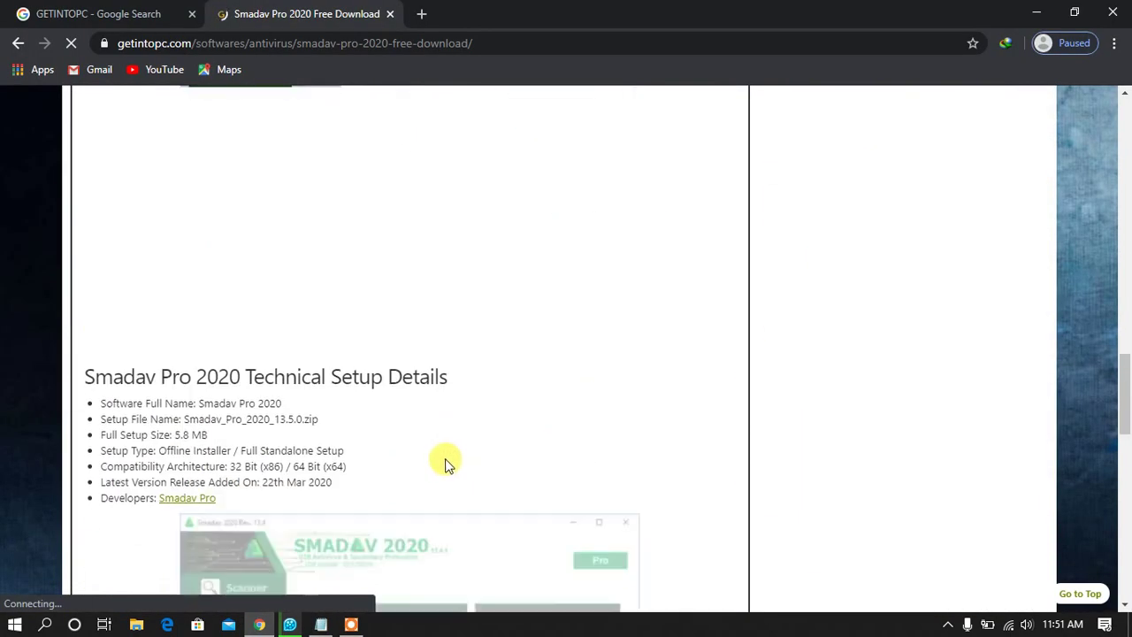
{"action": "scroll", "coordinate": [446, 465], "scroll_direction": "down", "scroll_amount": 15}
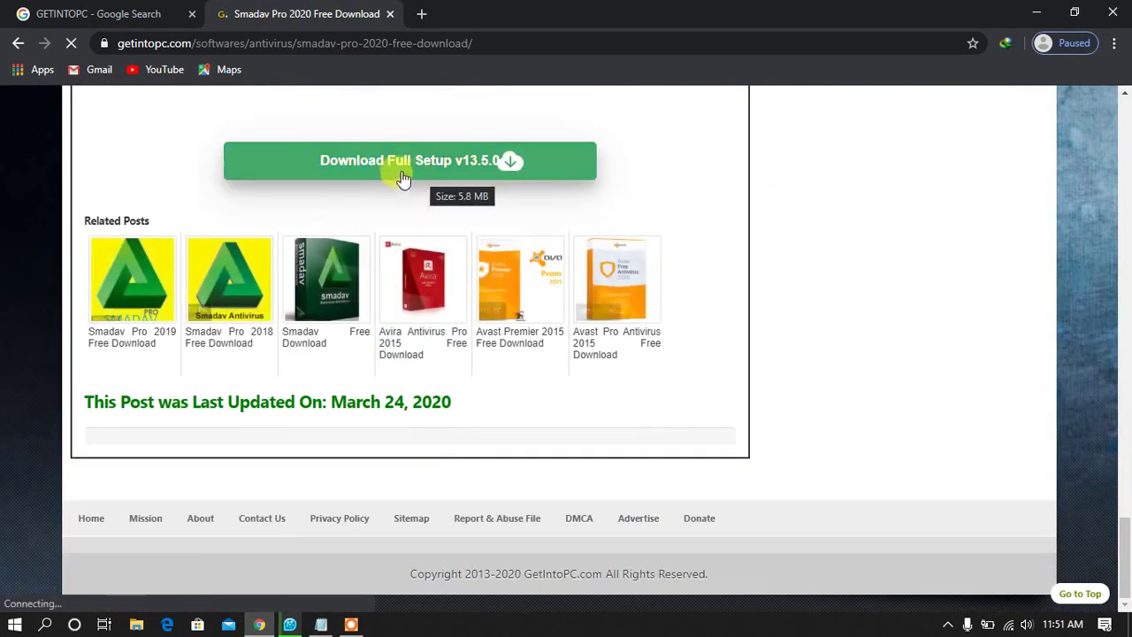
{"action": "left_click", "coordinate": [444, 164]}
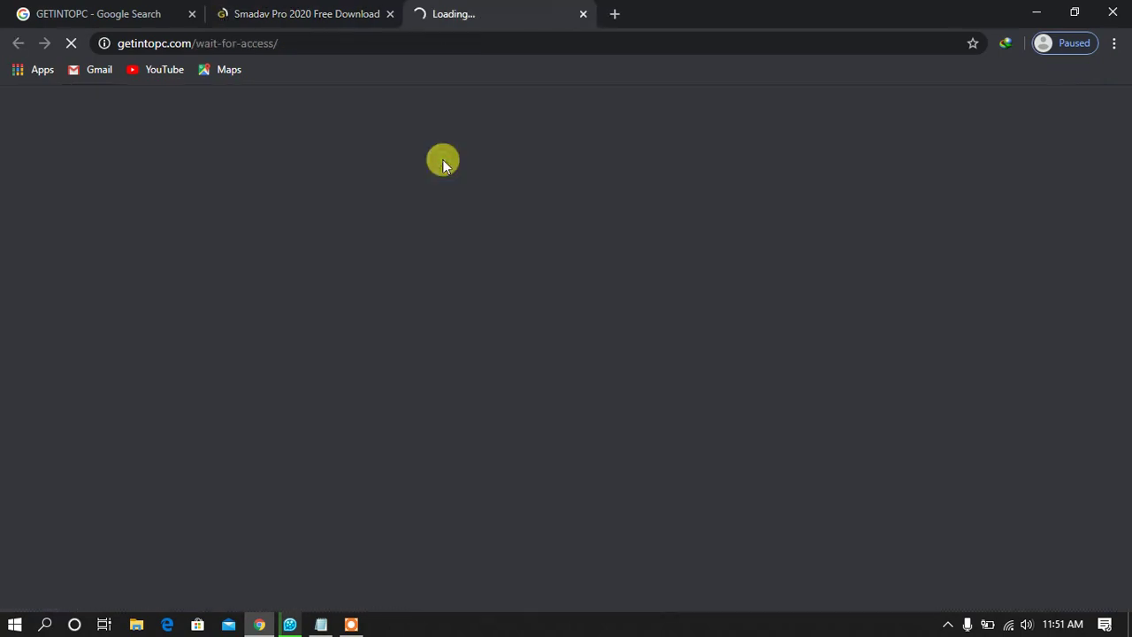
{"action": "scroll", "coordinate": [473, 358], "scroll_direction": "down", "scroll_amount": 3}
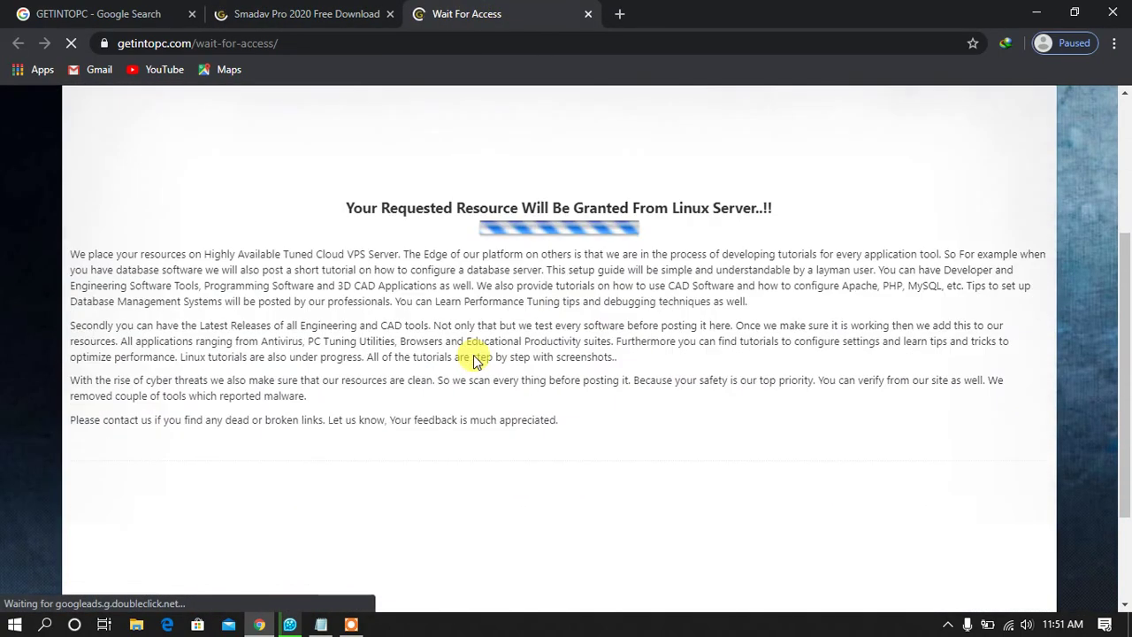
Step: Switch to the Notepad instructions and highlight both lines of Step 7 about closing the internet and Windows Defender
{"action": "left_click", "coordinate": [322, 626]}
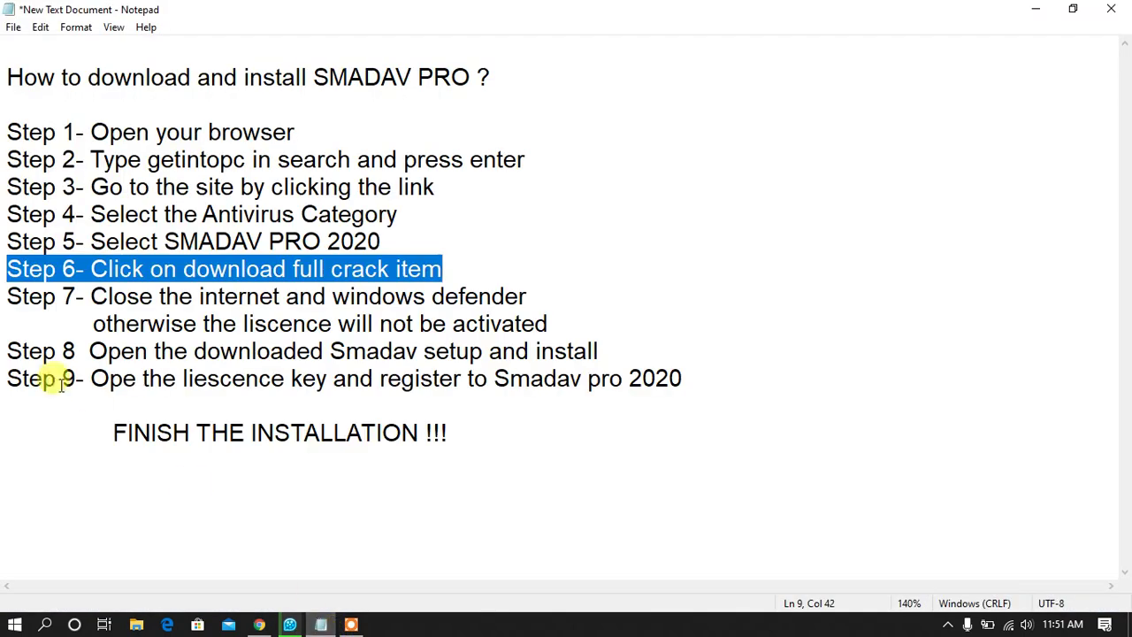
{"action": "left_click", "coordinate": [8, 299]}
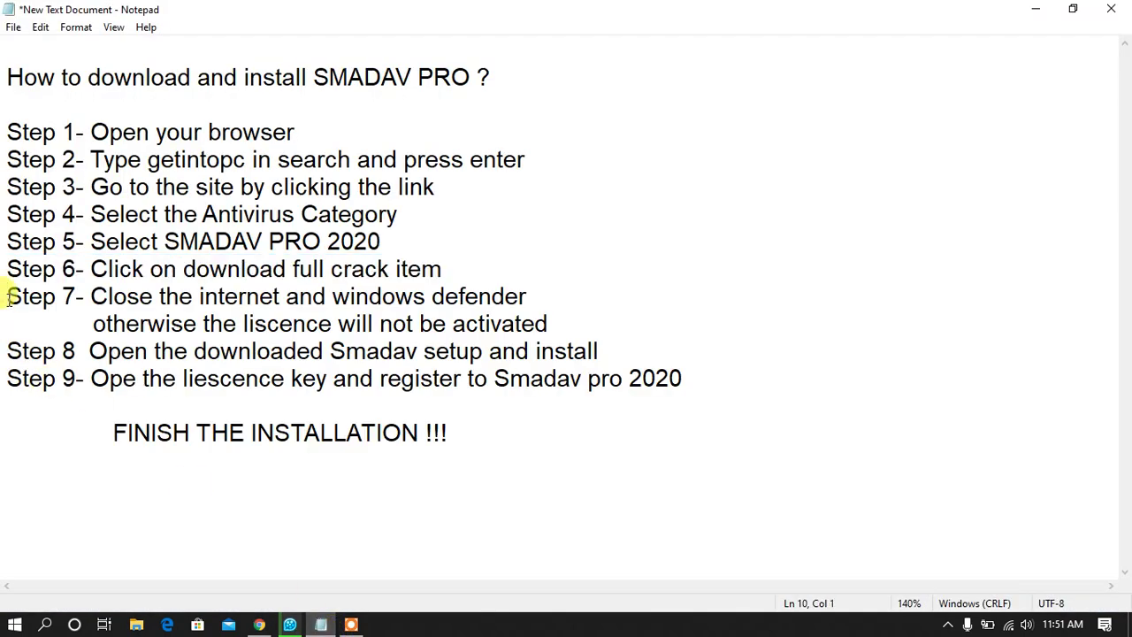
{"action": "left_click_drag", "start_coordinate": [8, 299], "coordinate": [504, 317]}
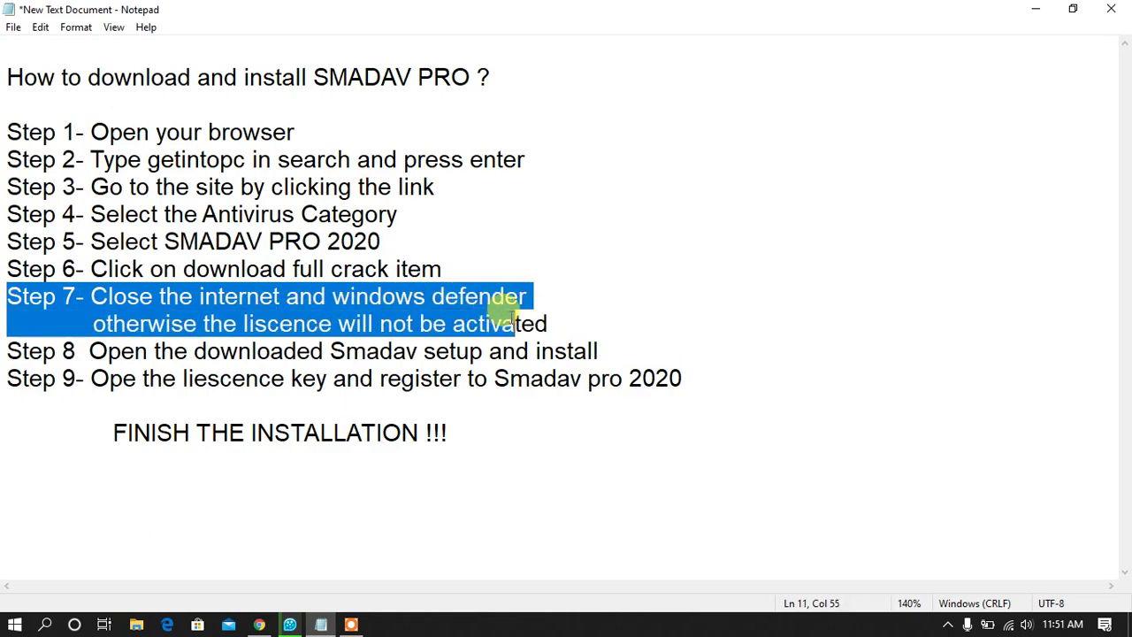
{"action": "left_click_drag", "start_coordinate": [542, 316], "coordinate": [549, 322]}
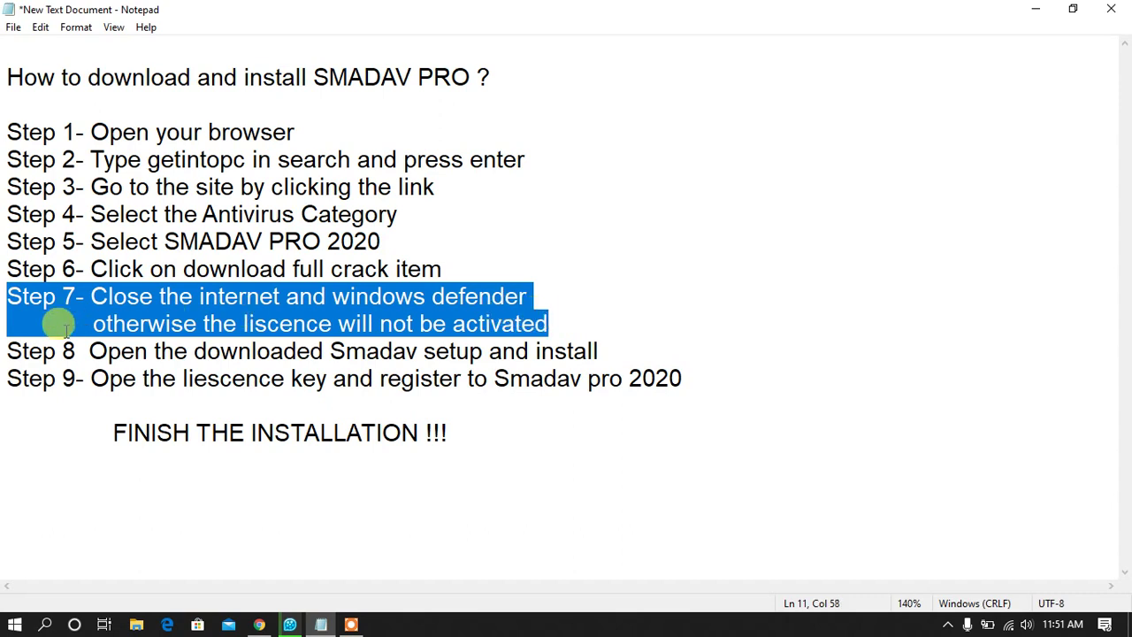
Step: Return to the download page in Chrome and start downloading the Smadav setup archive in the download manager
{"action": "left_click", "coordinate": [259, 626]}
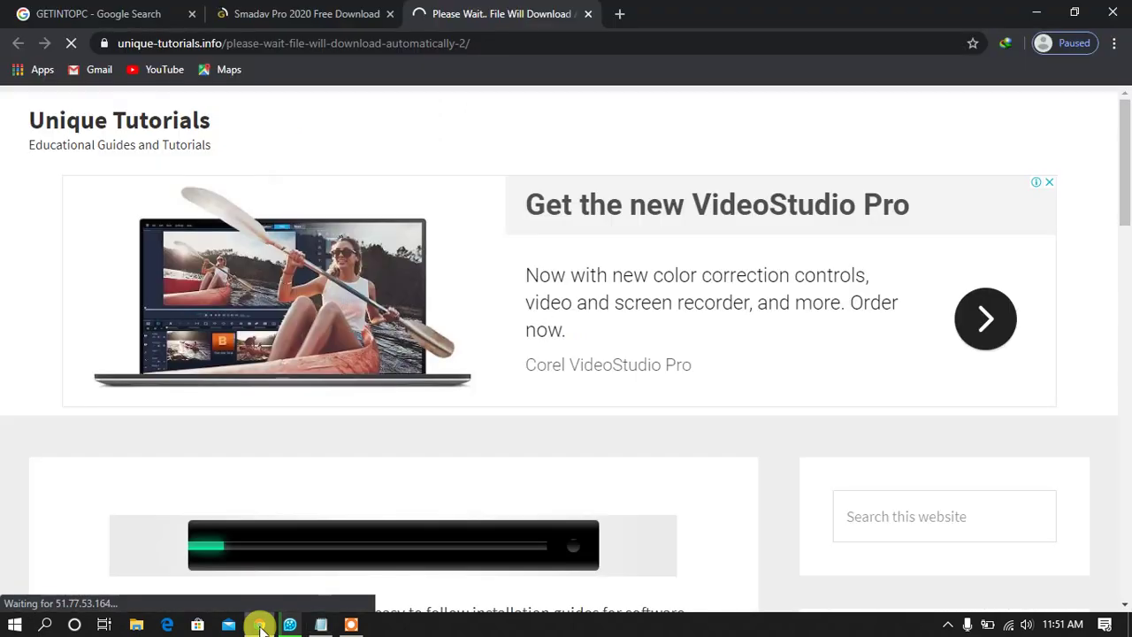
{"action": "scroll", "coordinate": [482, 389], "scroll_direction": "down", "scroll_amount": 1}
{"action": "scroll", "coordinate": [477, 404], "scroll_direction": "down", "scroll_amount": 1}
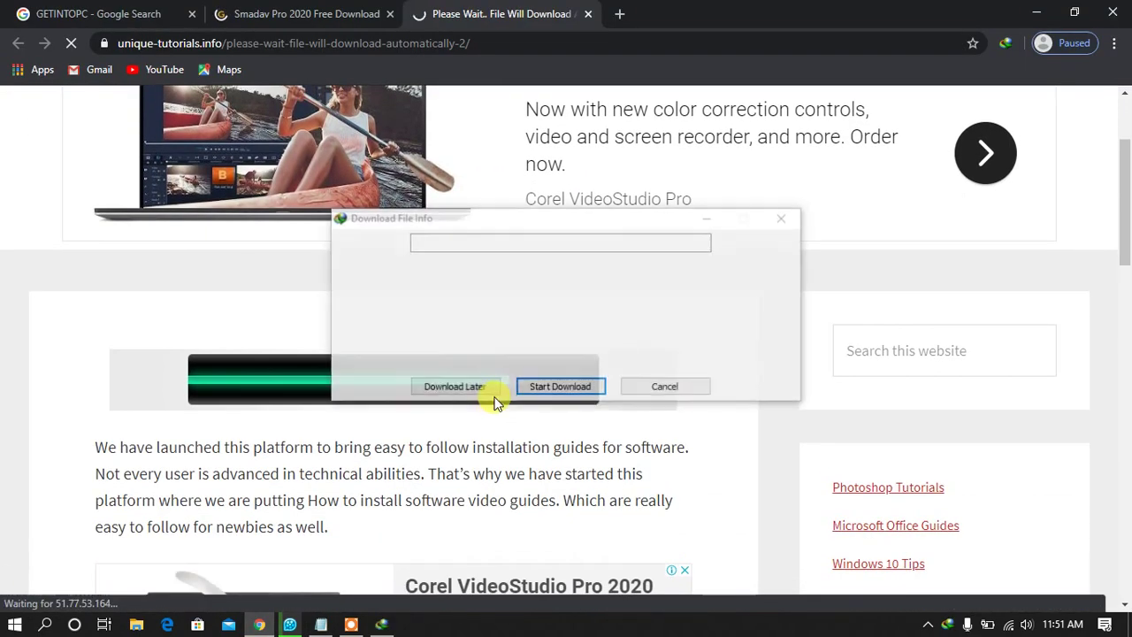
{"action": "left_click", "coordinate": [556, 388]}
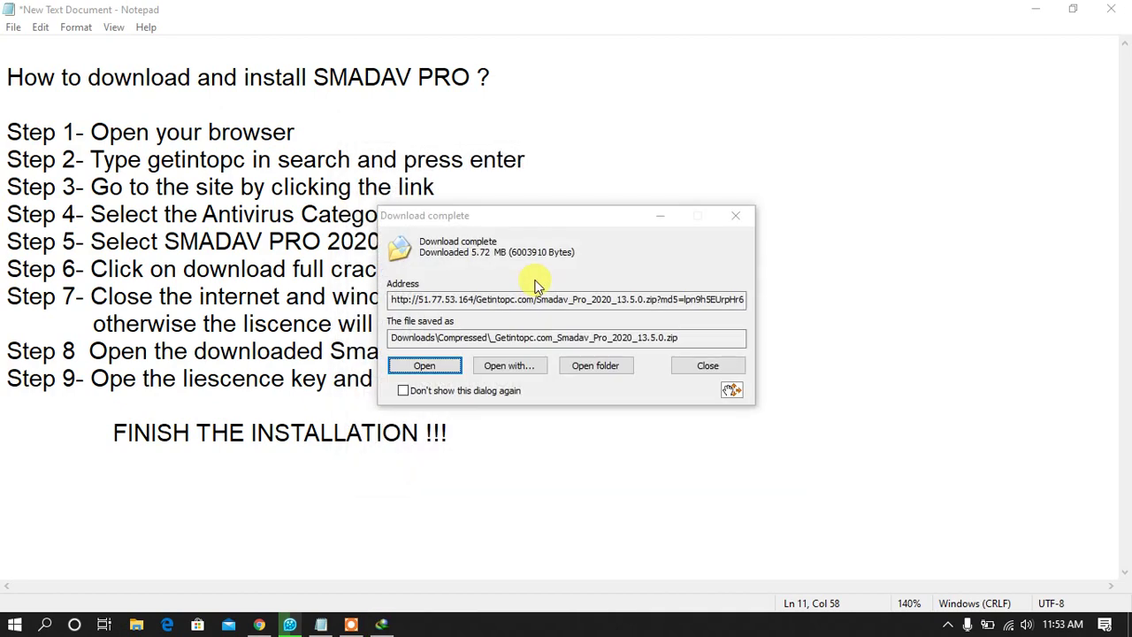
Step: Move the Download complete dialog clear of the Notepad instructions and highlight the Step 7 text after its label
{"action": "left_click_drag", "start_coordinate": [586, 218], "coordinate": [806, 84]}
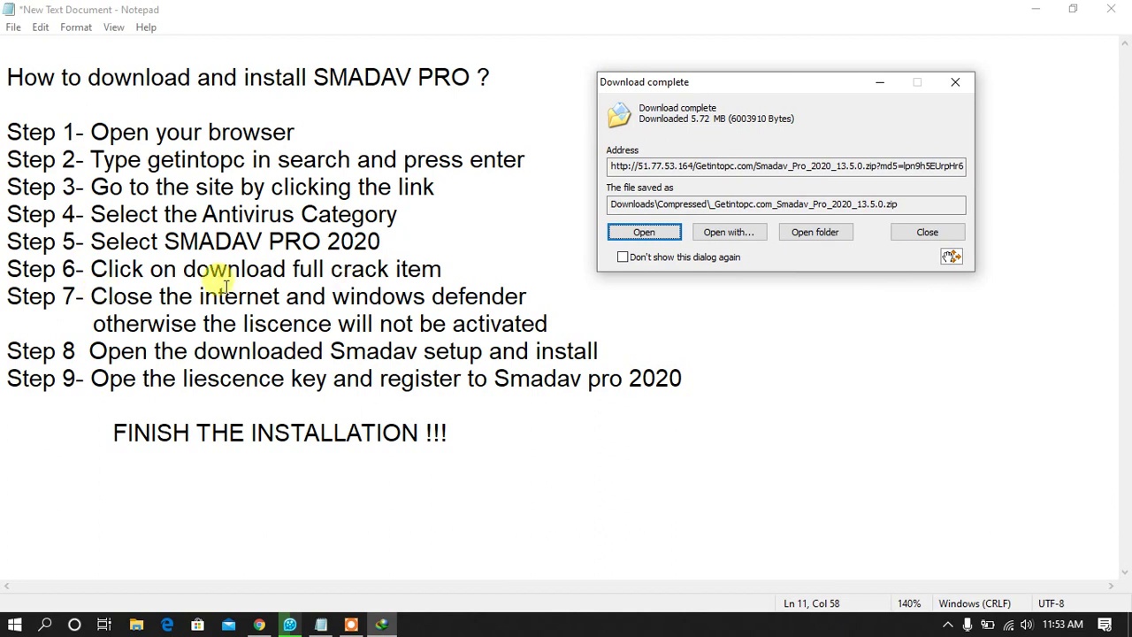
{"action": "left_click_drag", "start_coordinate": [89, 296], "coordinate": [558, 322]}
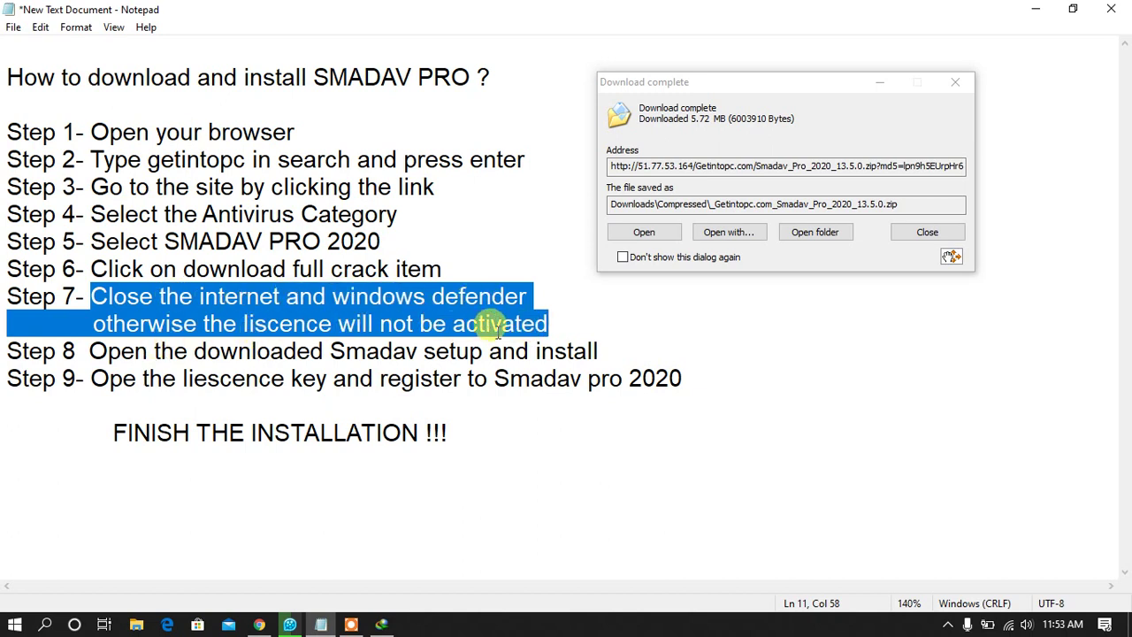
Step: Open the Virus & threat protection settings in Windows Security, minimizing the Download complete dialog, and turn off Real-time protection
{"action": "left_click", "coordinate": [944, 622]}
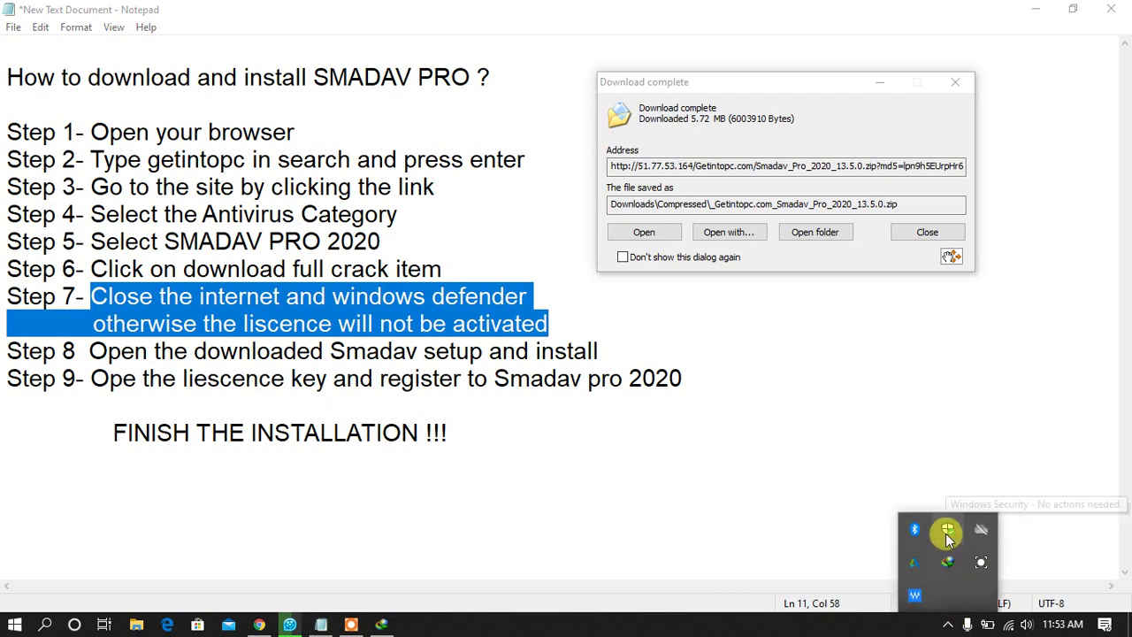
{"action": "left_click", "coordinate": [947, 533]}
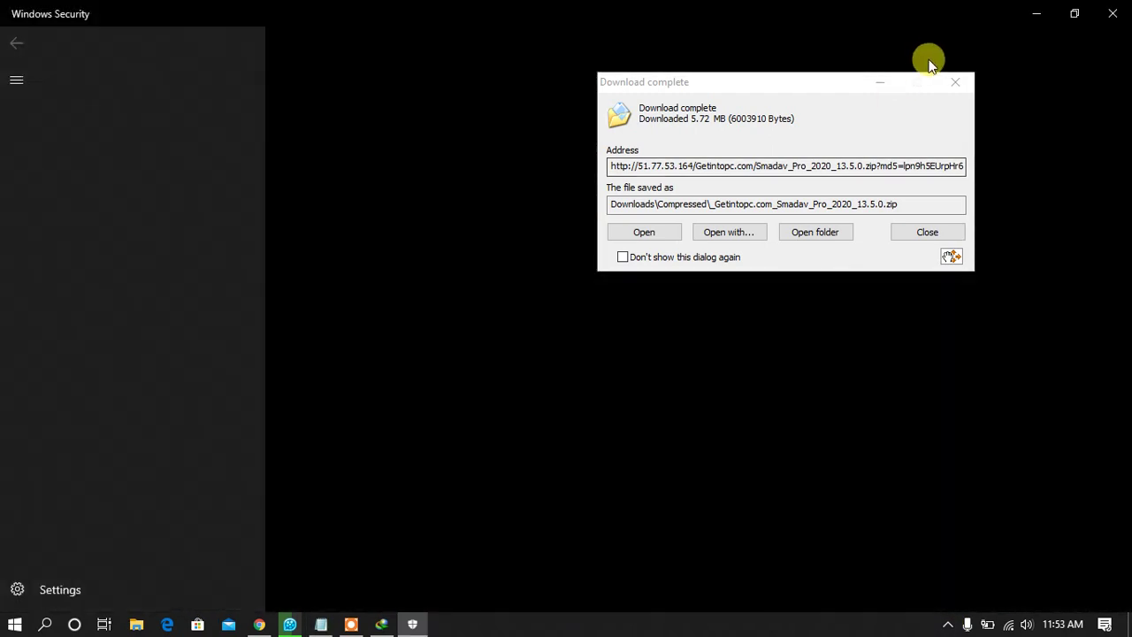
{"action": "left_click", "coordinate": [881, 82]}
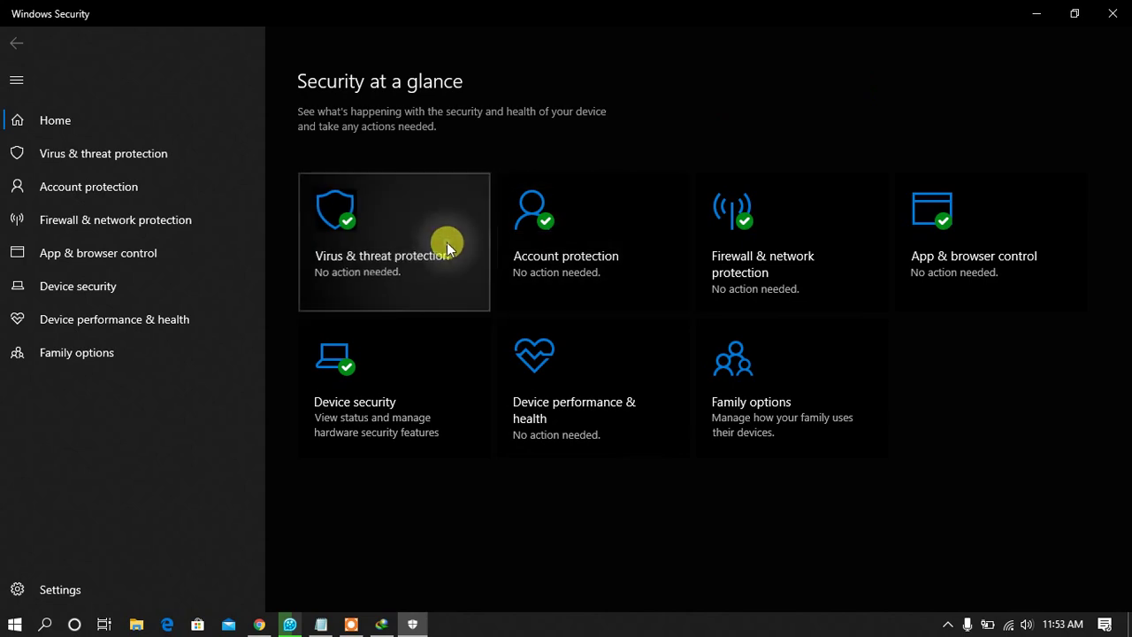
{"action": "left_click", "coordinate": [447, 246]}
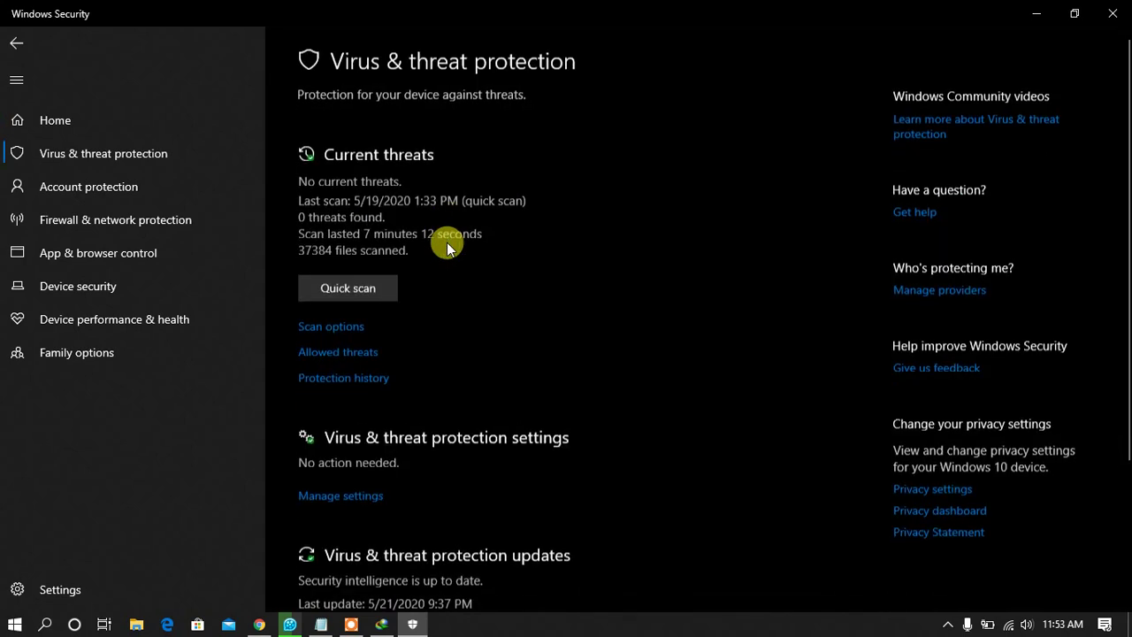
{"action": "left_click", "coordinate": [358, 495]}
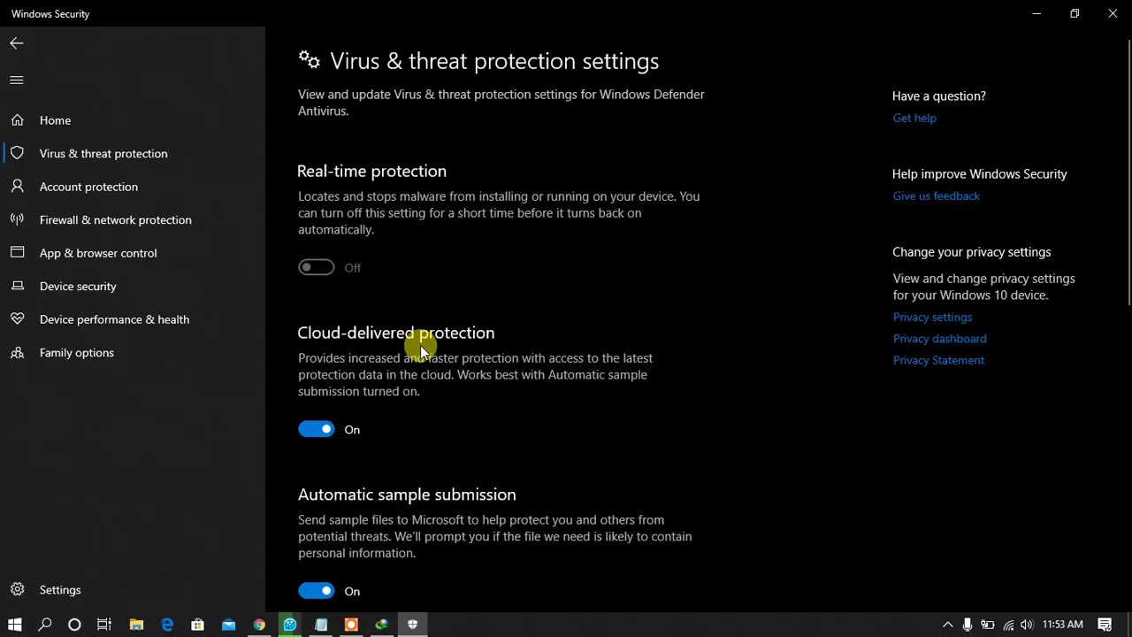
Step: Turn off Cloud-delivered protection, Automatic sample submission and Tamper Protection, and minimize Windows Security
{"action": "left_click", "coordinate": [343, 462]}
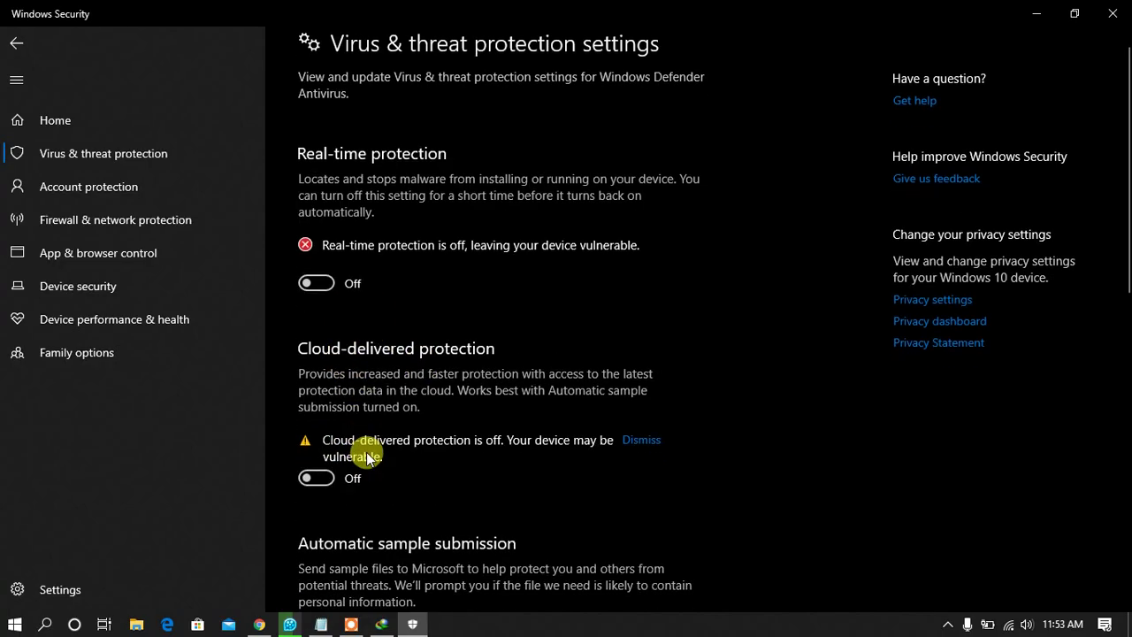
{"action": "scroll", "coordinate": [363, 452], "scroll_direction": "down", "scroll_amount": 3}
{"action": "left_click", "coordinate": [326, 397]}
{"action": "scroll", "coordinate": [325, 431], "scroll_direction": "down", "scroll_amount": 2}
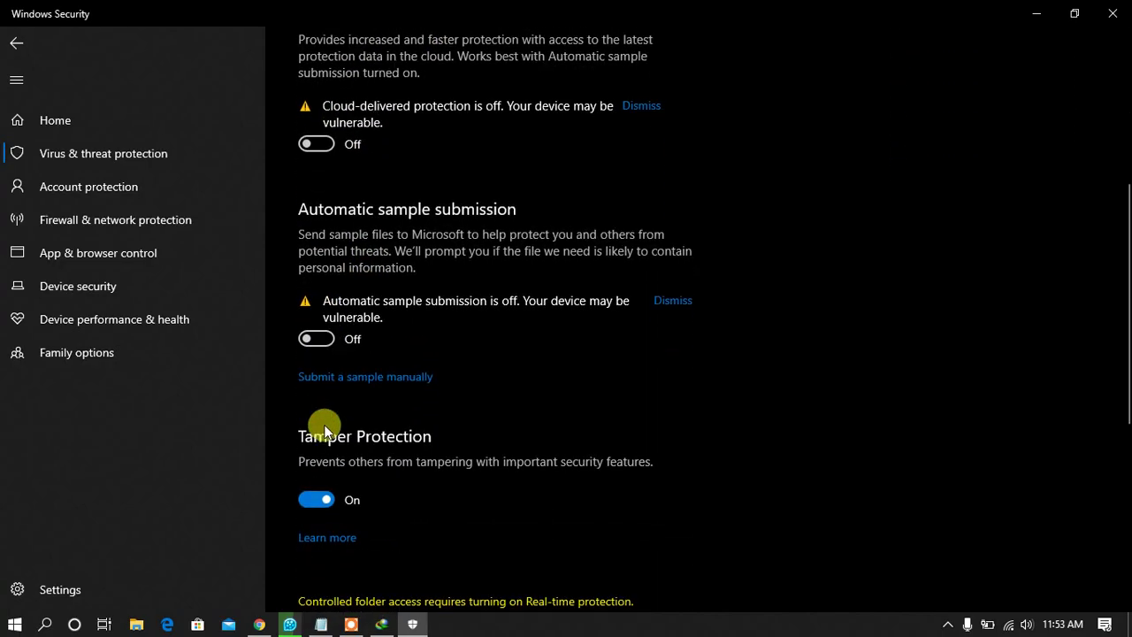
{"action": "left_click", "coordinate": [323, 501]}
{"action": "scroll", "coordinate": [422, 445], "scroll_direction": "down", "scroll_amount": 3}
{"action": "scroll", "coordinate": [425, 445], "scroll_direction": "up", "scroll_amount": 7}
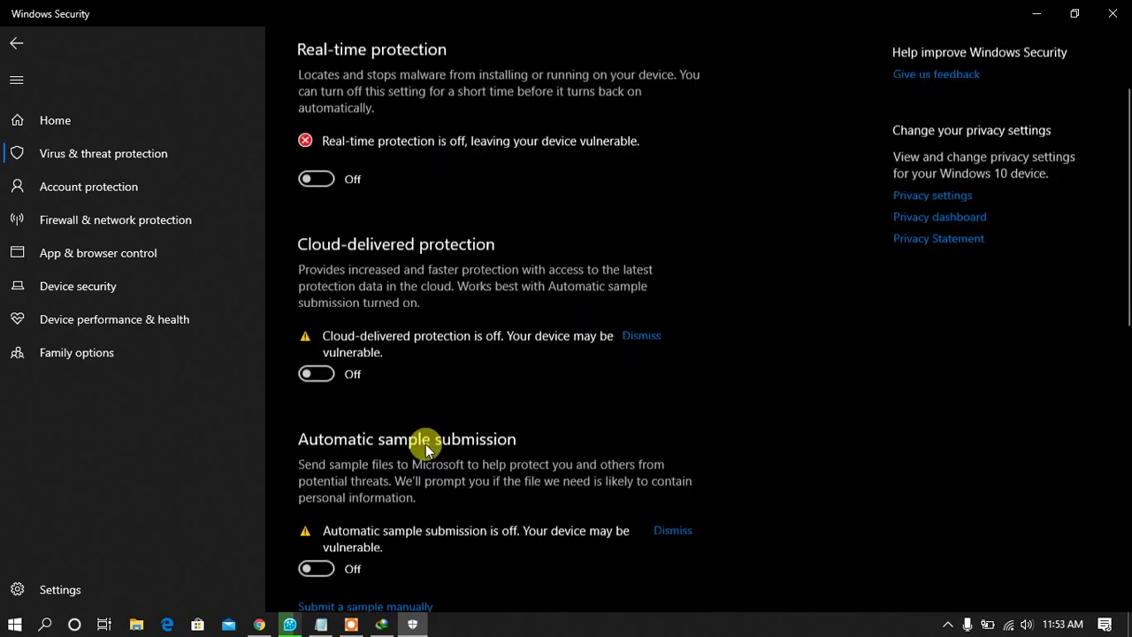
{"action": "left_click", "coordinate": [1033, 13]}
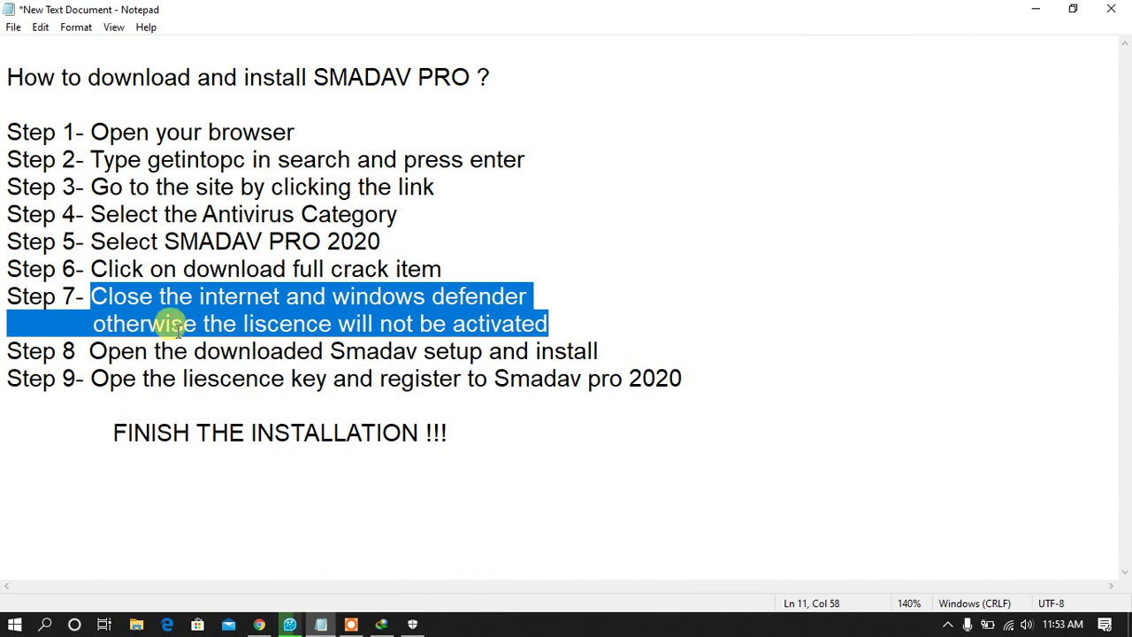
Step: Turn off the computer's Wi-Fi connection and close the network flyout
{"action": "right_click", "coordinate": [1009, 624]}
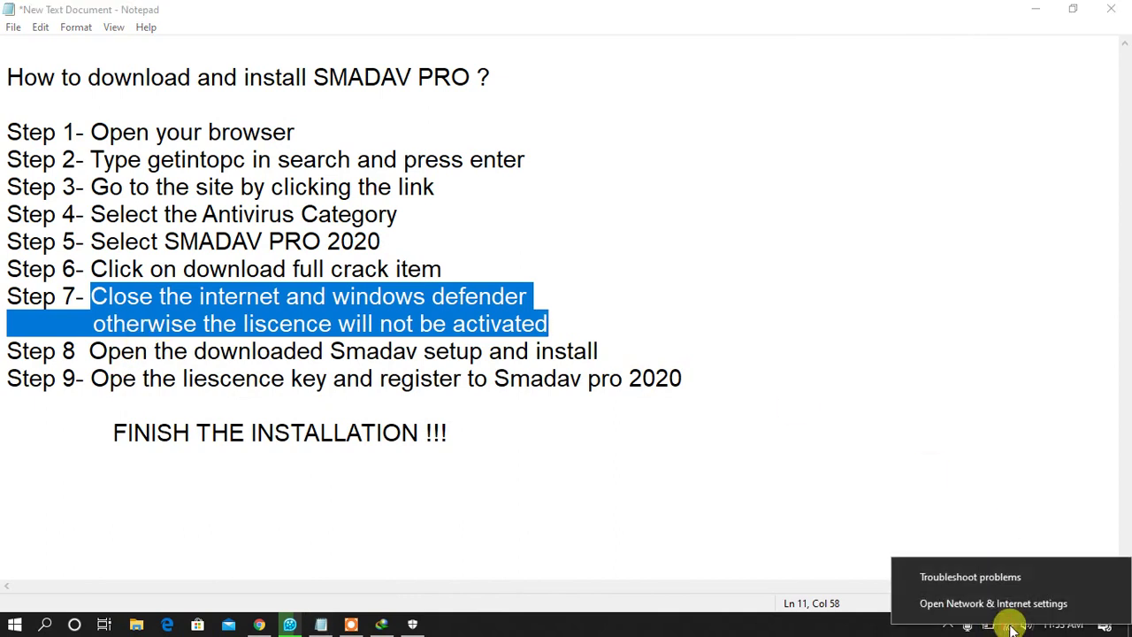
{"action": "left_click", "coordinate": [1009, 624]}
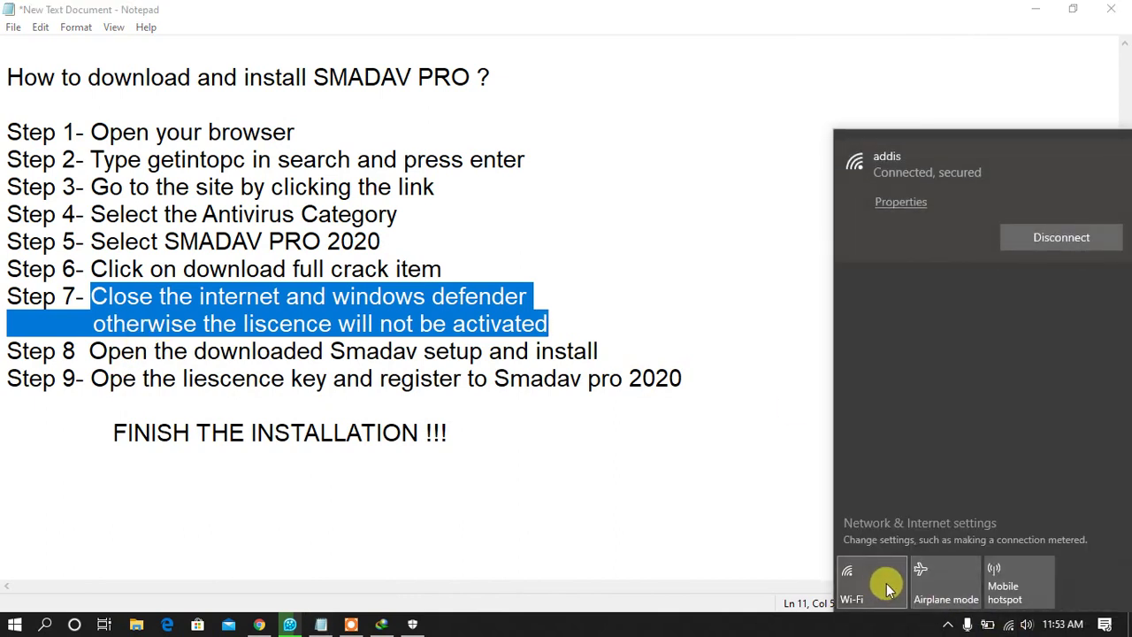
{"action": "left_click", "coordinate": [871, 588]}
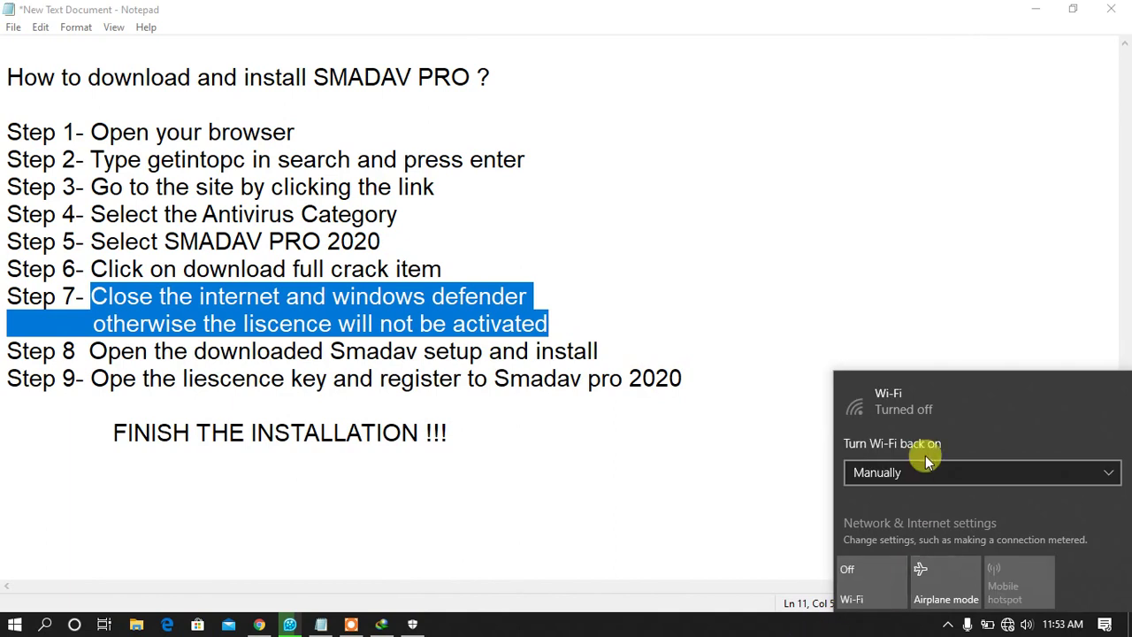
{"action": "left_click", "coordinate": [818, 628]}
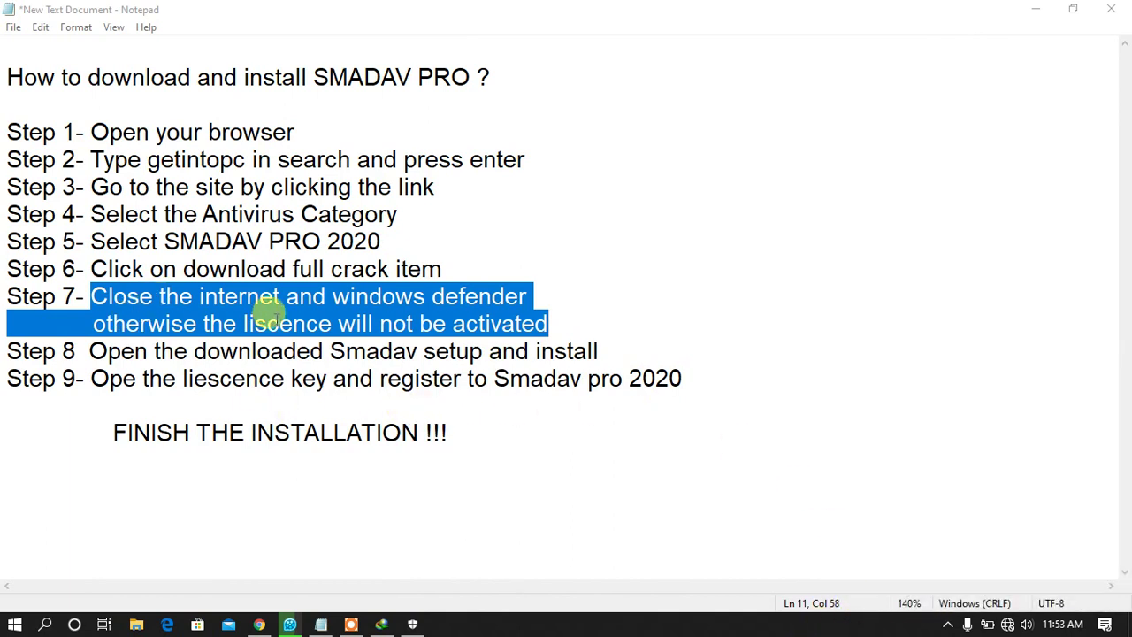
Step: Highlight the Step 8 line in the Notepad instructions, and open the folder containing the downloaded Smadav archive
{"action": "left_click_drag", "start_coordinate": [8, 352], "coordinate": [603, 351]}
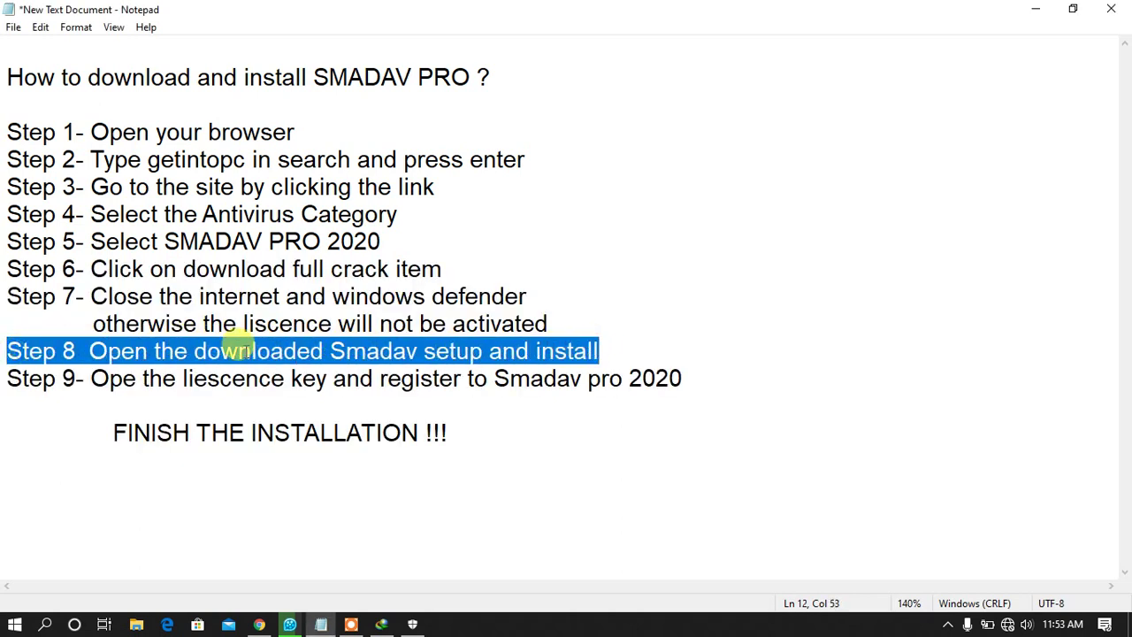
{"action": "left_click", "coordinate": [382, 624]}
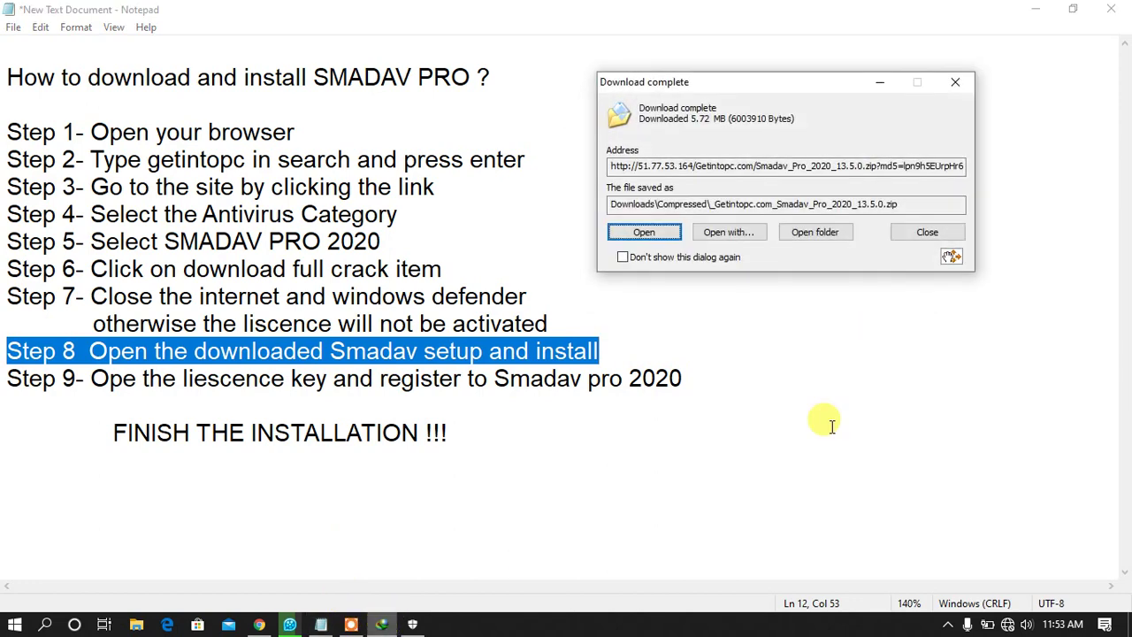
{"action": "left_click", "coordinate": [815, 232]}
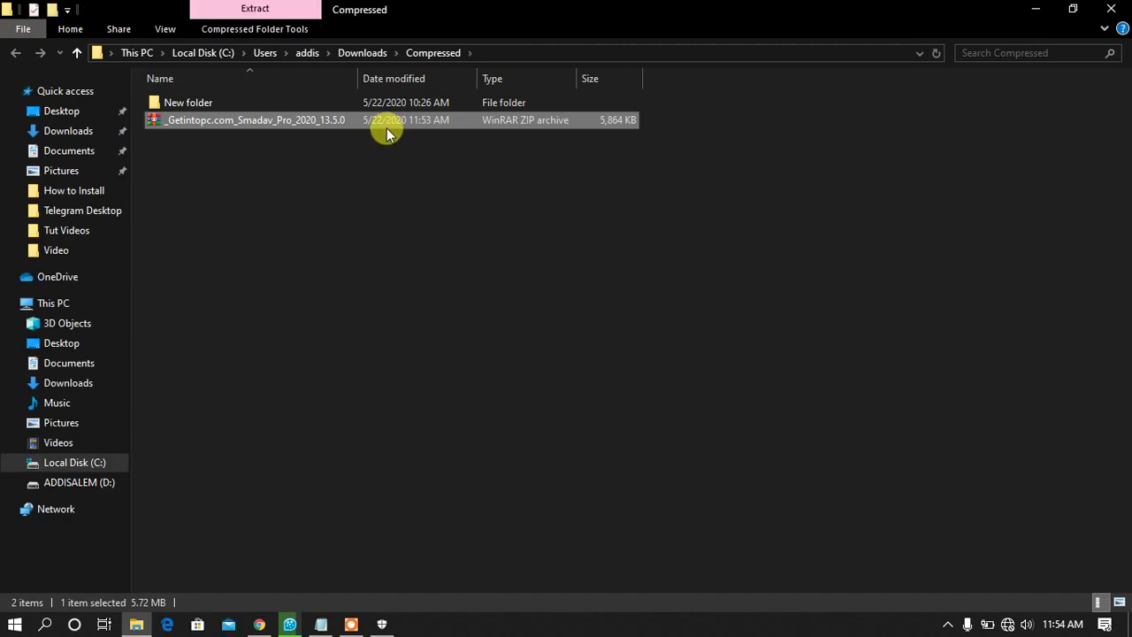
Step: Extract the _Getintopc.com_Smadav_Pro_2020_13.5.0 archive into its own folder with WinRAR and open the inner Smadav_Pro_2020_13.5.0 folder
{"action": "right_click", "coordinate": [354, 120]}
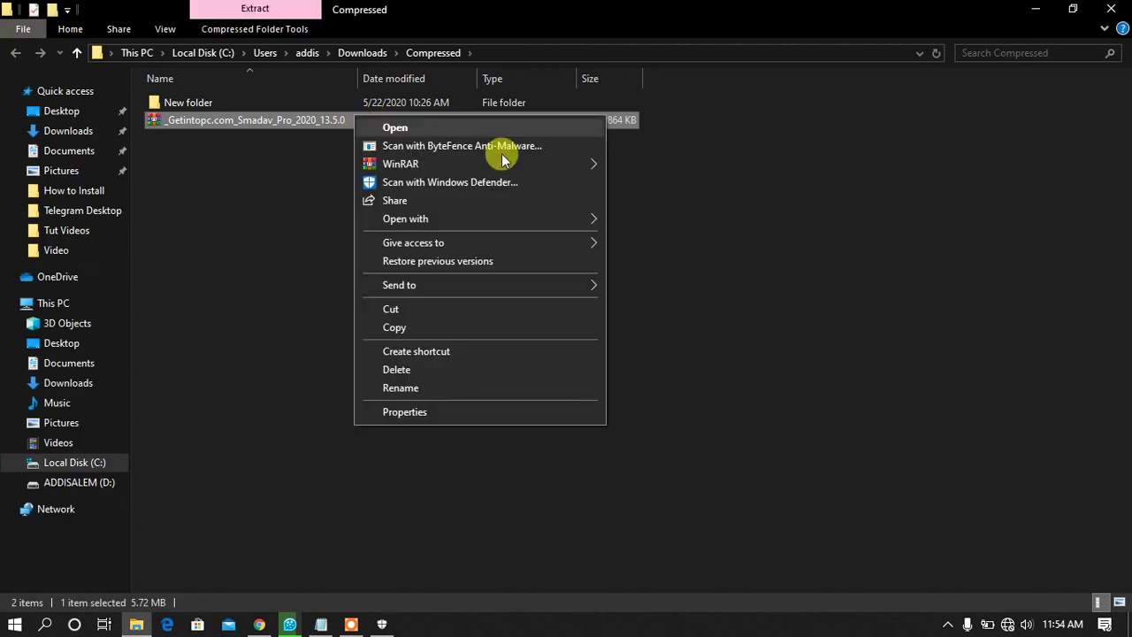
{"action": "mouse_move", "coordinate": [591, 164]}
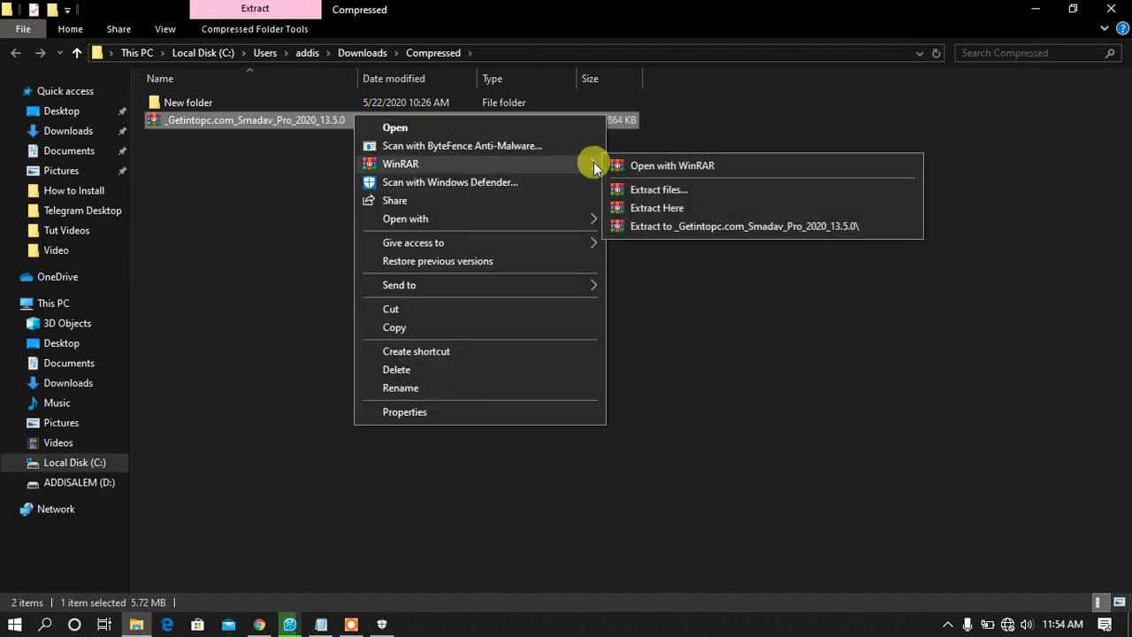
{"action": "left_click", "coordinate": [718, 225]}
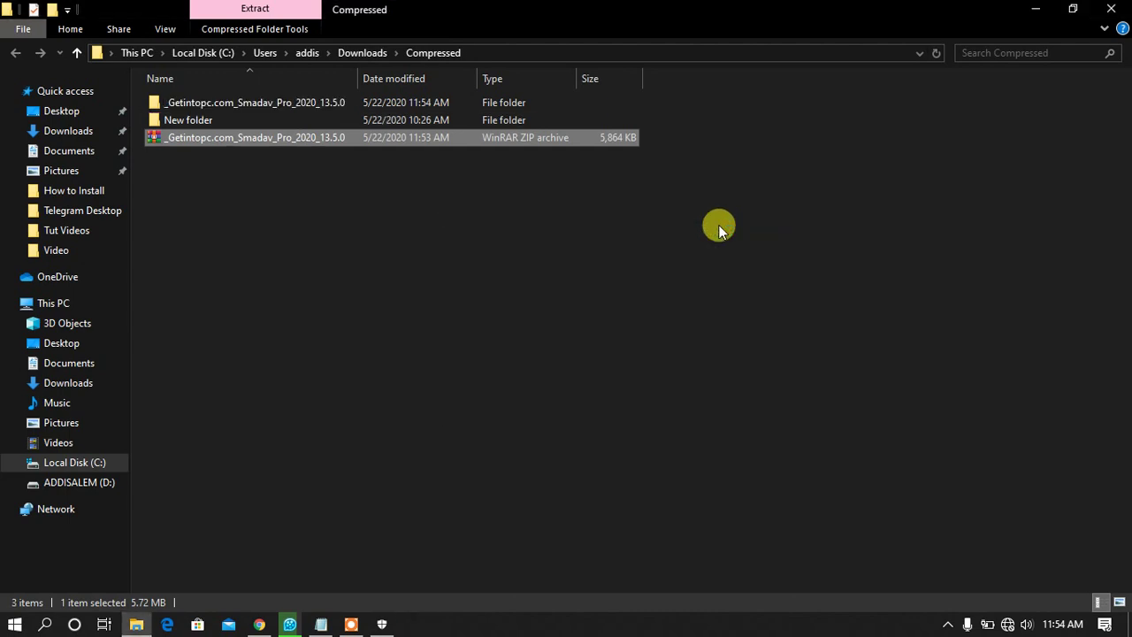
{"action": "left_click", "coordinate": [314, 101]}
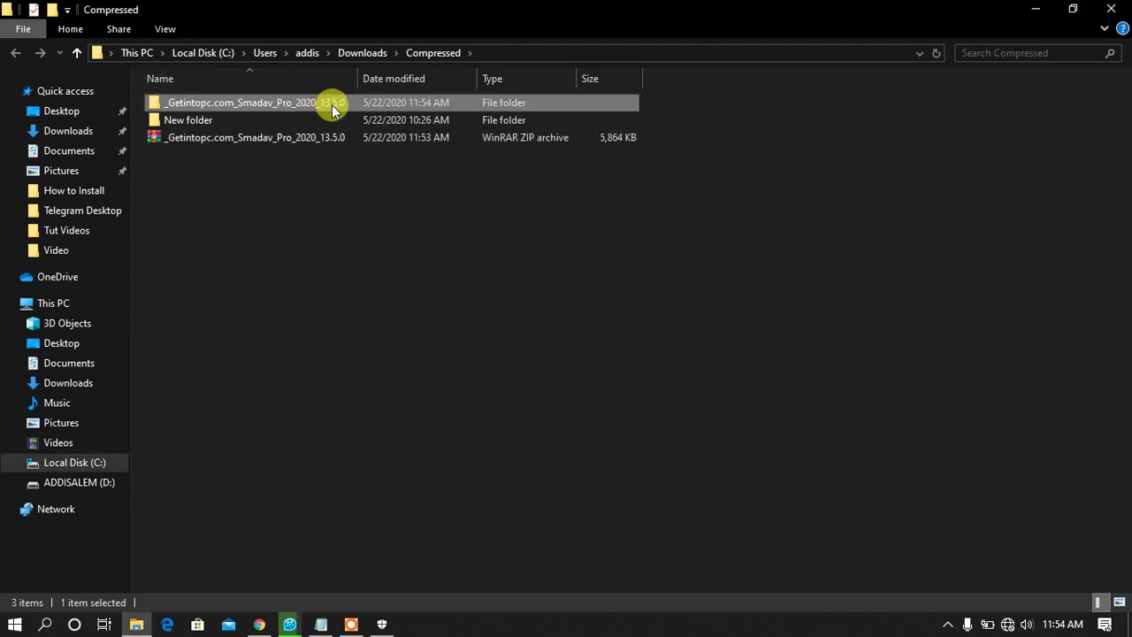
{"action": "double_click", "coordinate": [335, 108]}
{"action": "double_click", "coordinate": [333, 108]}
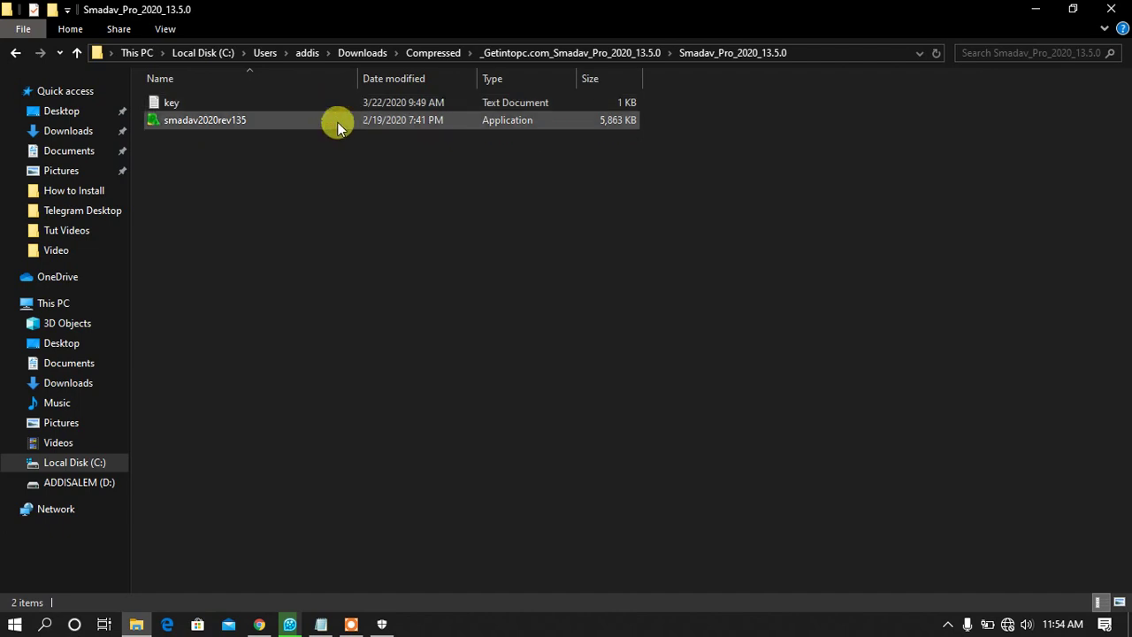
Step: Run the smadav2020rev135 installer as administrator and approve the elevation request
{"action": "left_click", "coordinate": [322, 120]}
{"action": "right_click", "coordinate": [322, 120]}
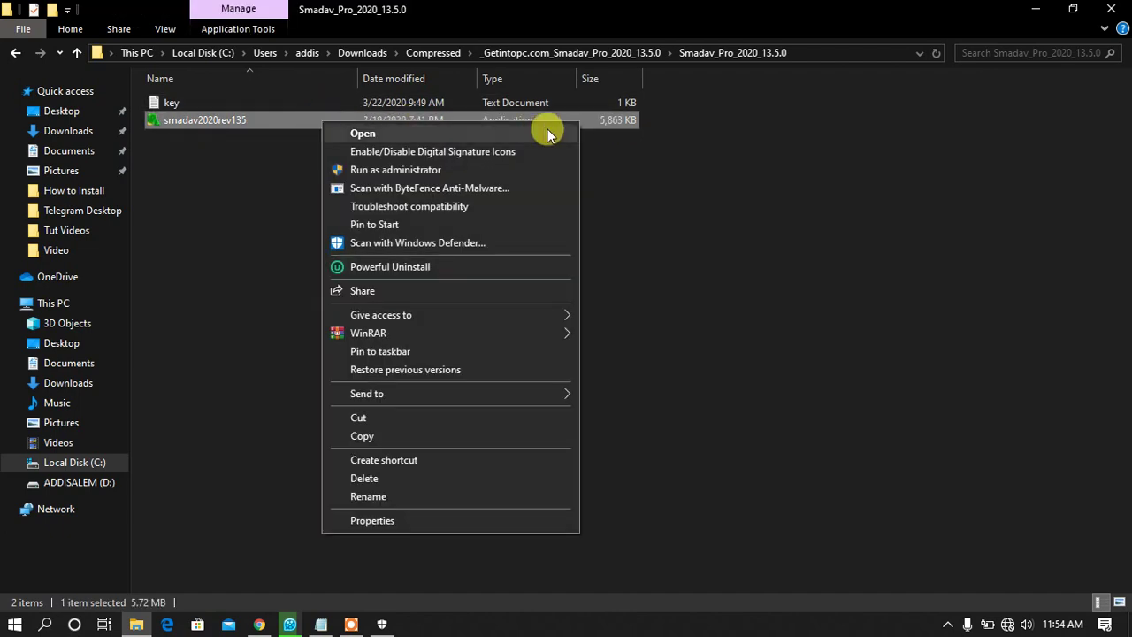
{"action": "left_click", "coordinate": [506, 170]}
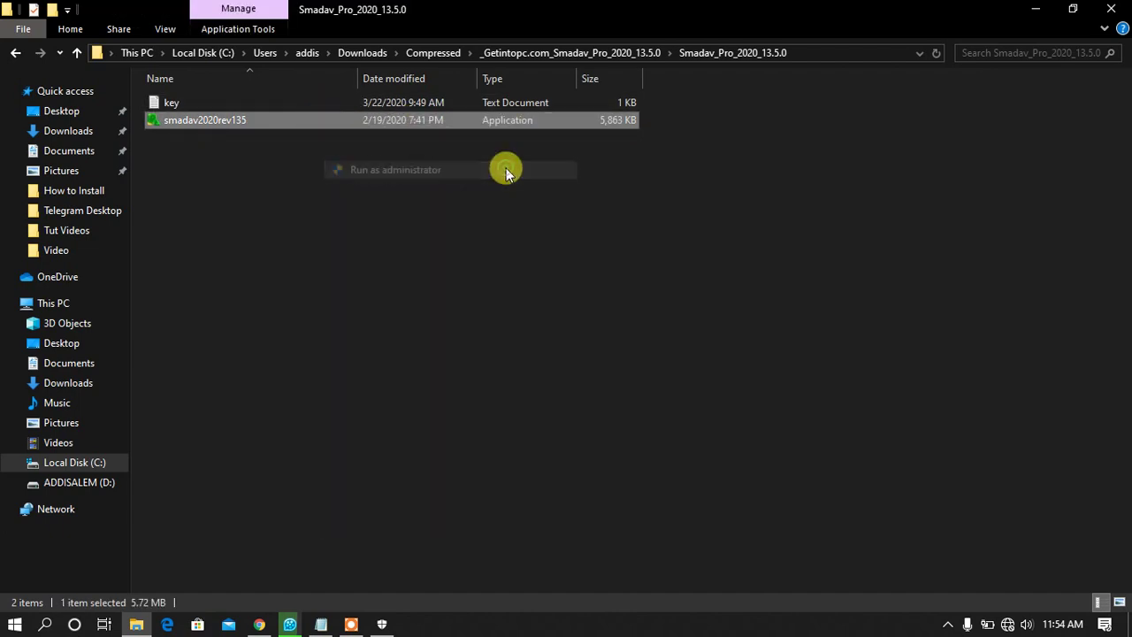
{"action": "left_click", "coordinate": [479, 426]}
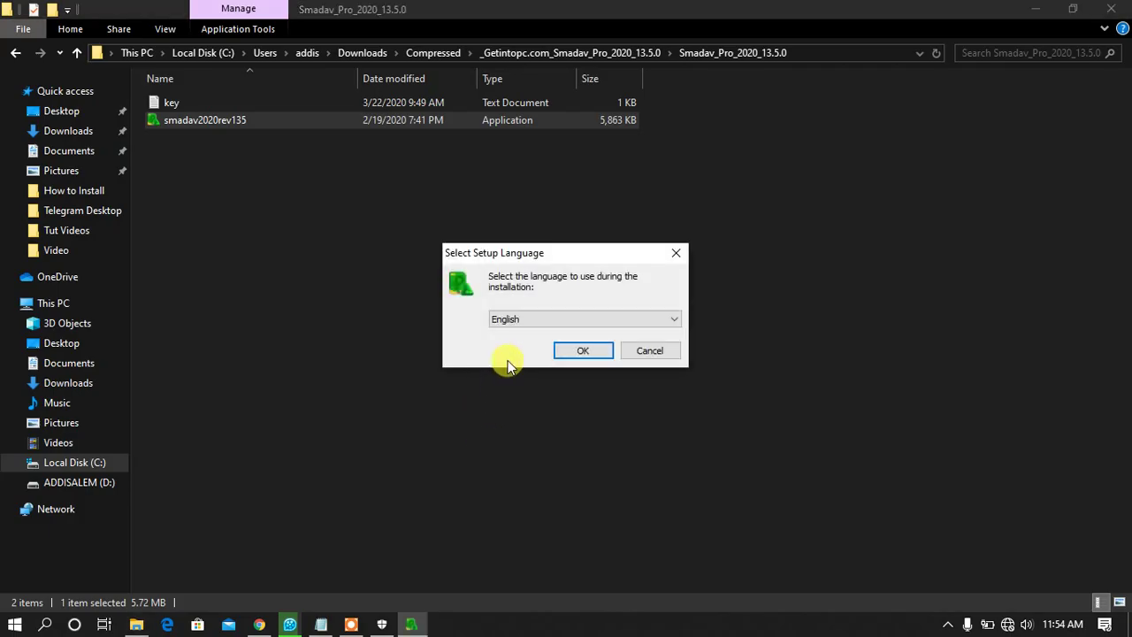
Step: Install SMADAV with English setup, a desktop icon and no statistics sending, and finish the wizard with Launch SMADAV unchecked
{"action": "left_click", "coordinate": [575, 354]}
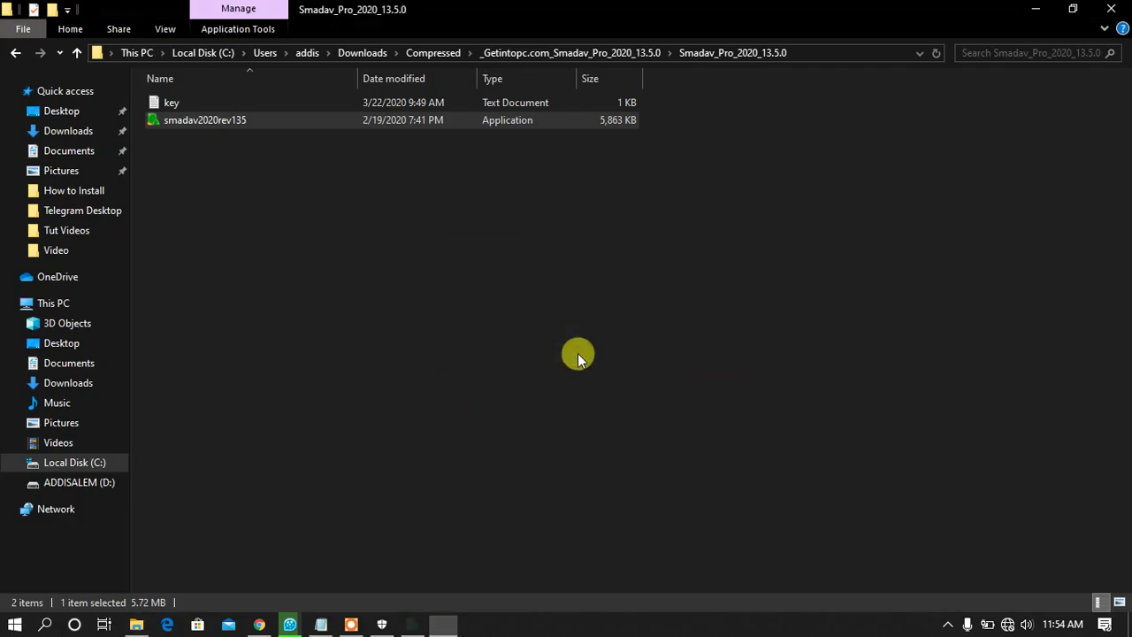
{"action": "left_click", "coordinate": [648, 449]}
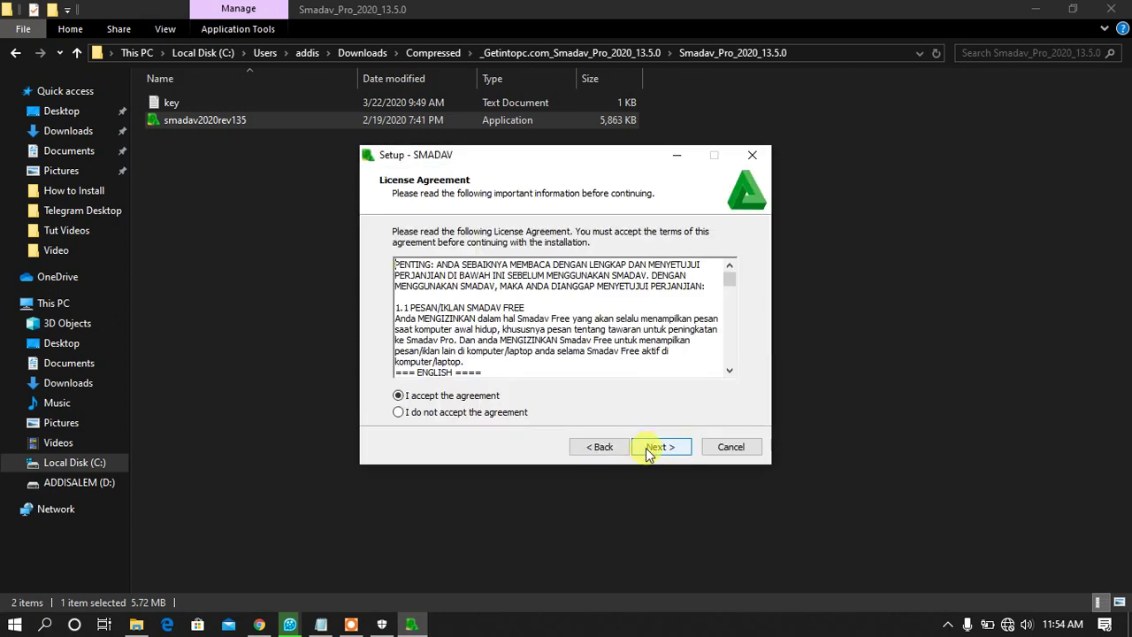
{"action": "left_click", "coordinate": [650, 449]}
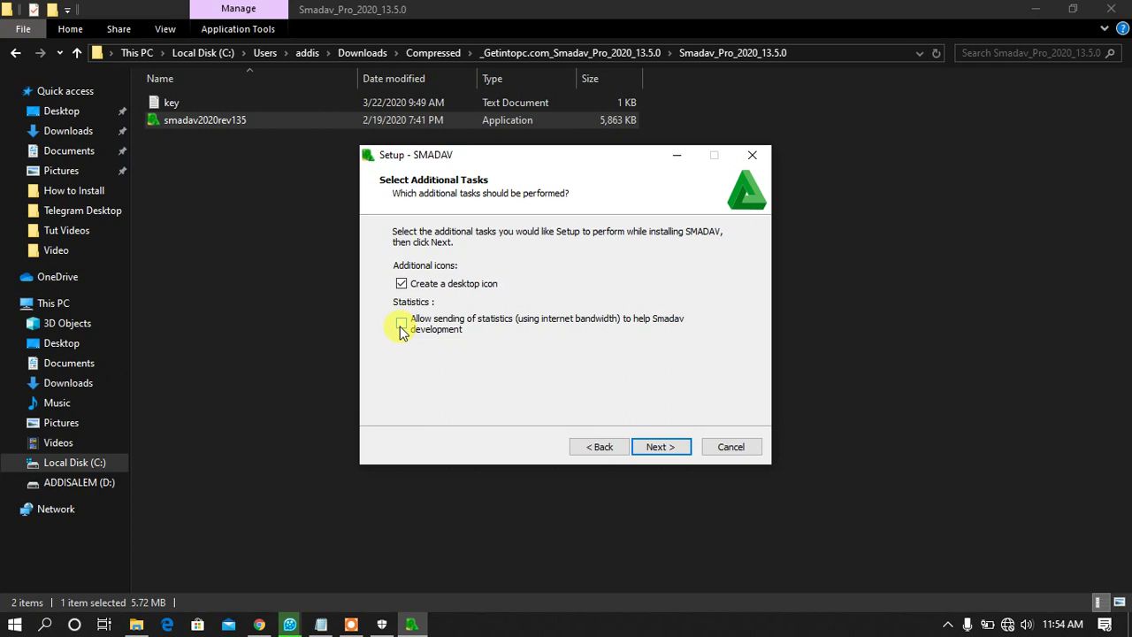
{"action": "left_click", "coordinate": [673, 449]}
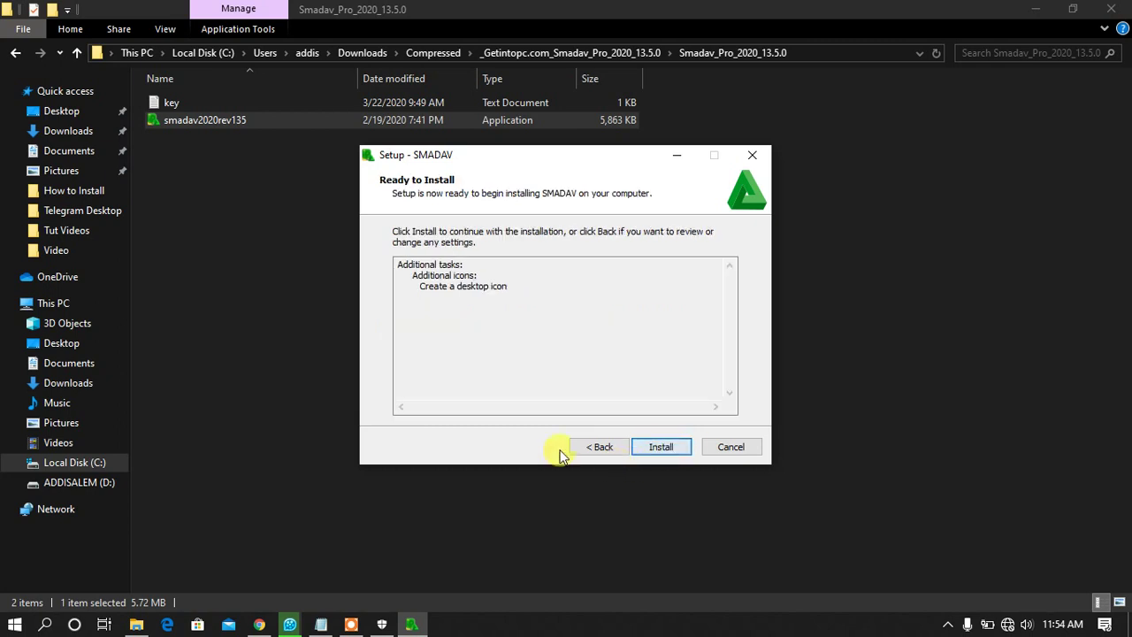
{"action": "left_click", "coordinate": [670, 445]}
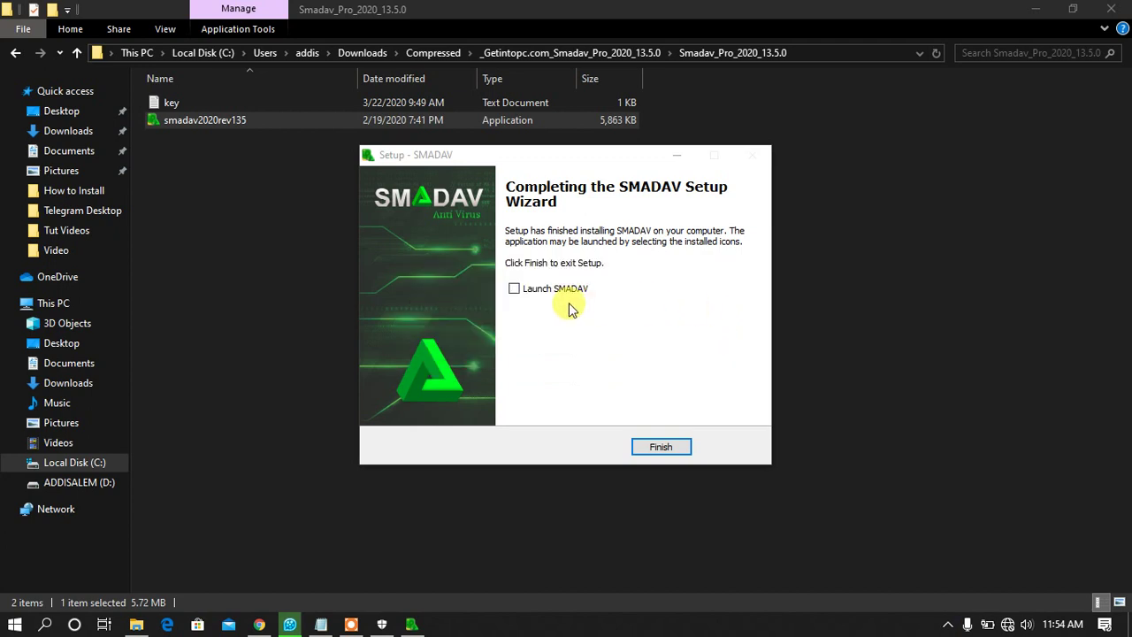
{"action": "left_click", "coordinate": [662, 446]}
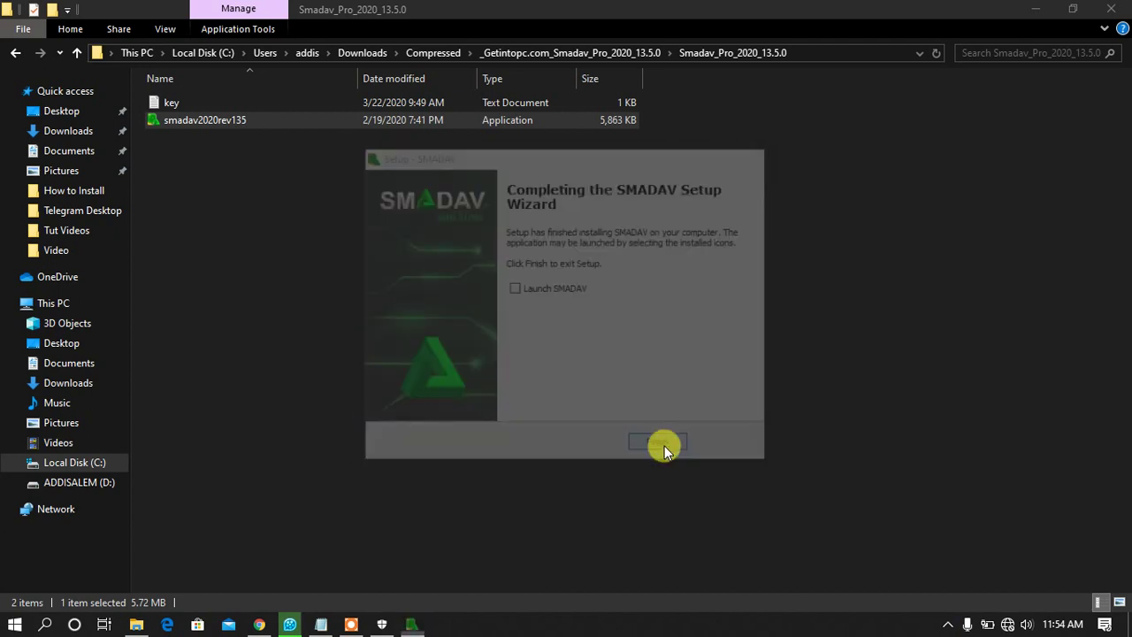
Step: Switch to the Notepad instructions and highlight the Step 9 line about the license key and registration, then clear the selection
{"action": "left_click", "coordinate": [321, 625]}
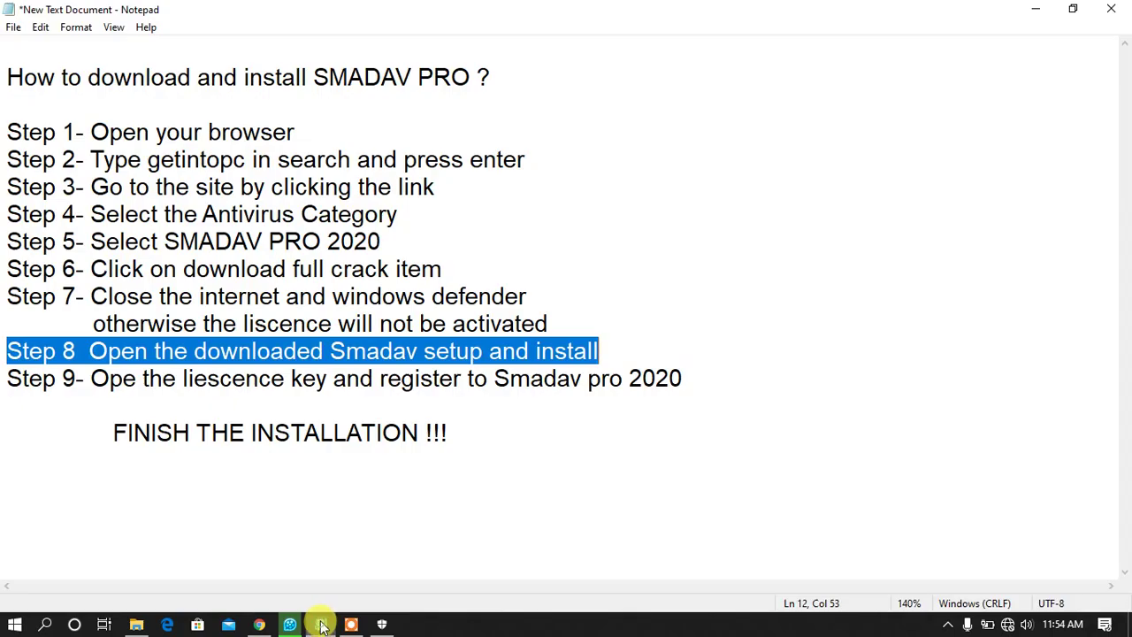
{"action": "left_click_drag", "start_coordinate": [7, 379], "coordinate": [682, 379]}
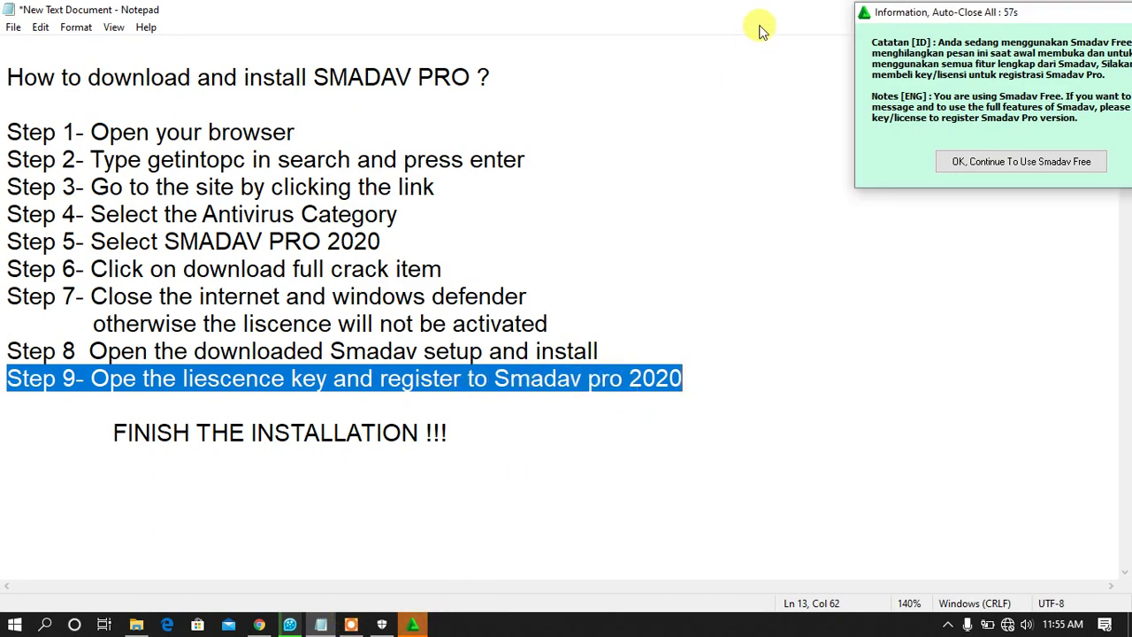
{"action": "left_click", "coordinate": [707, 79]}
Step: Bring up the Smadav 2020 window, reposition it and the Smadav Free notice, and minimize the Notepad instructions
{"action": "left_click", "coordinate": [412, 624]}
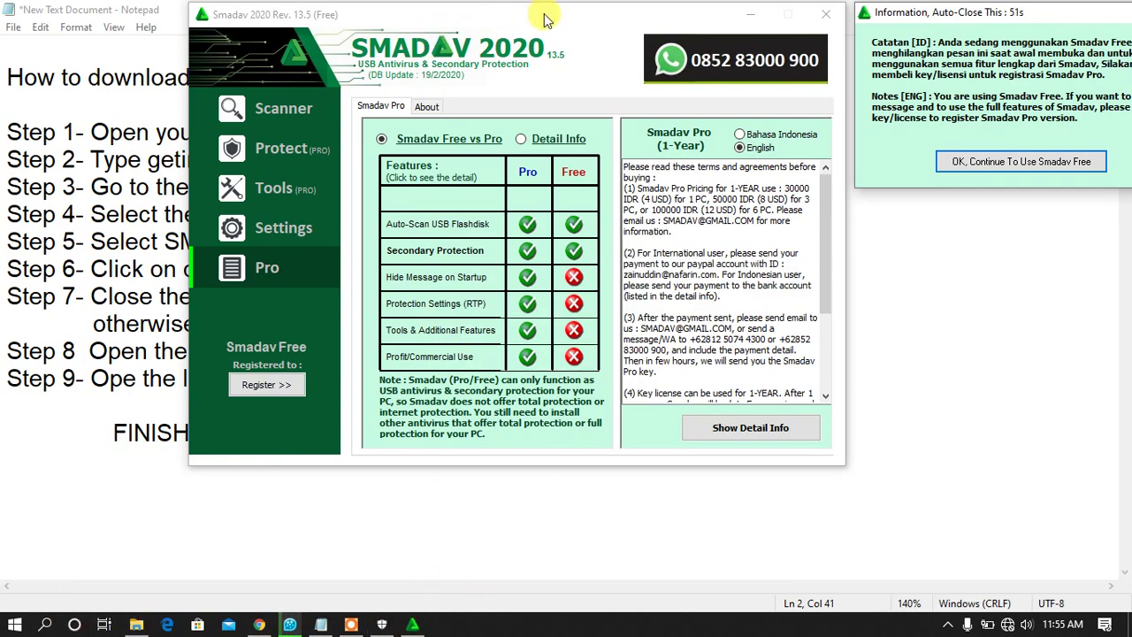
{"action": "left_click_drag", "start_coordinate": [545, 19], "coordinate": [502, 14]}
{"action": "left_click", "coordinate": [926, 325]}
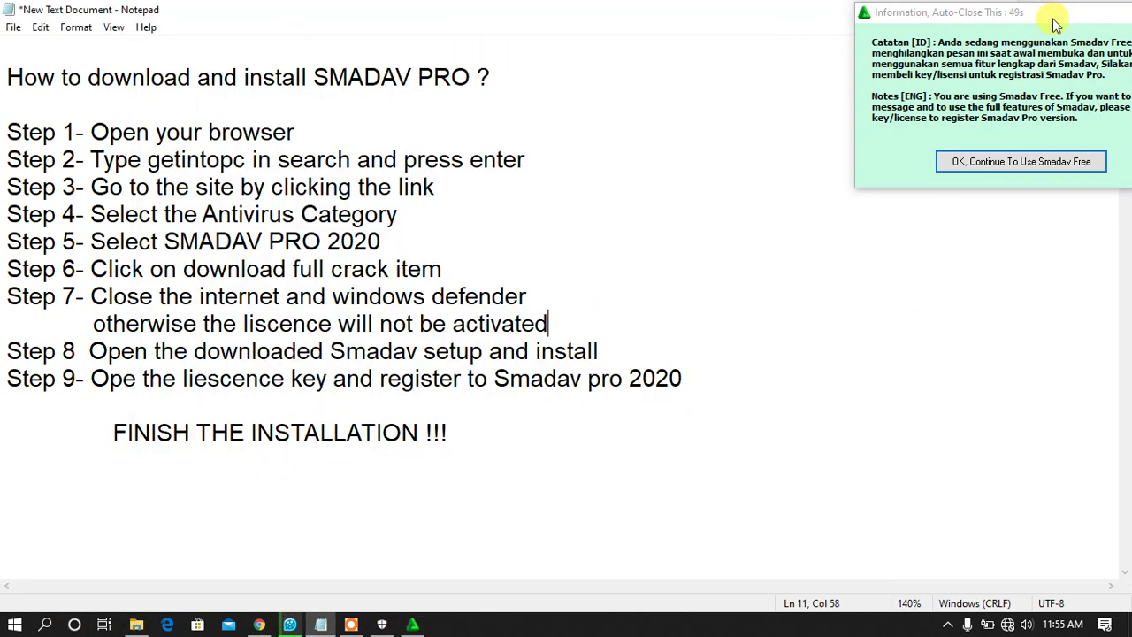
{"action": "left_click_drag", "start_coordinate": [1052, 20], "coordinate": [989, 165]}
{"action": "left_click", "coordinate": [1033, 12]}
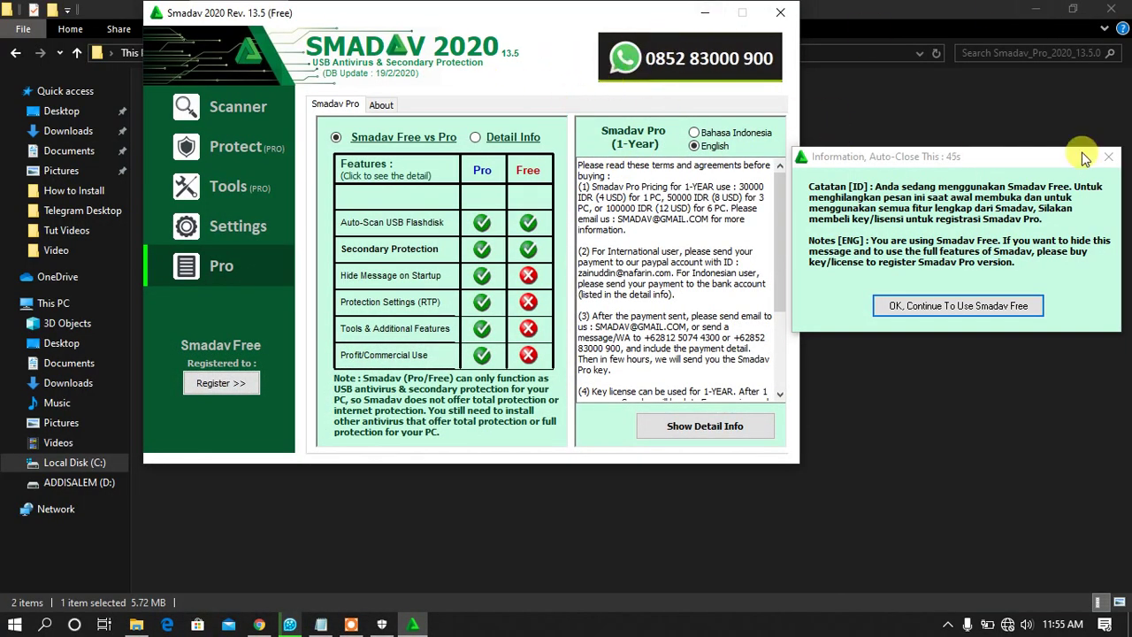
Step: Dismiss the Smadav Free notice, reposition the Smadav window and go to the Smadav Pro registration name field in the settings
{"action": "left_click", "coordinate": [1108, 156]}
{"action": "left_click_drag", "start_coordinate": [566, 13], "coordinate": [686, 53]}
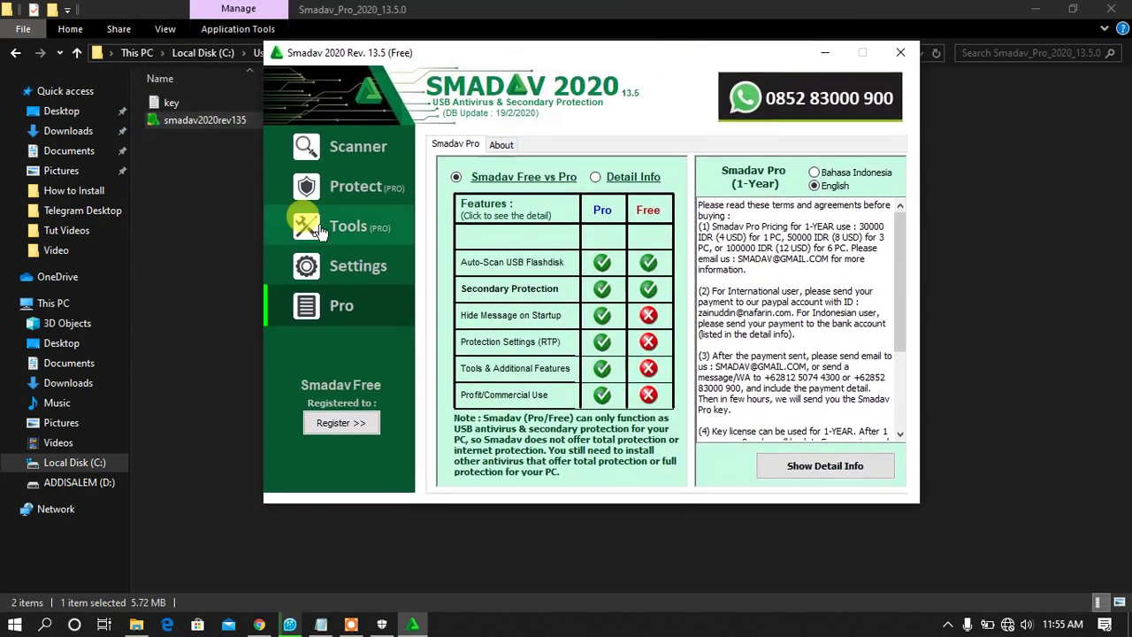
{"action": "left_click", "coordinate": [352, 306]}
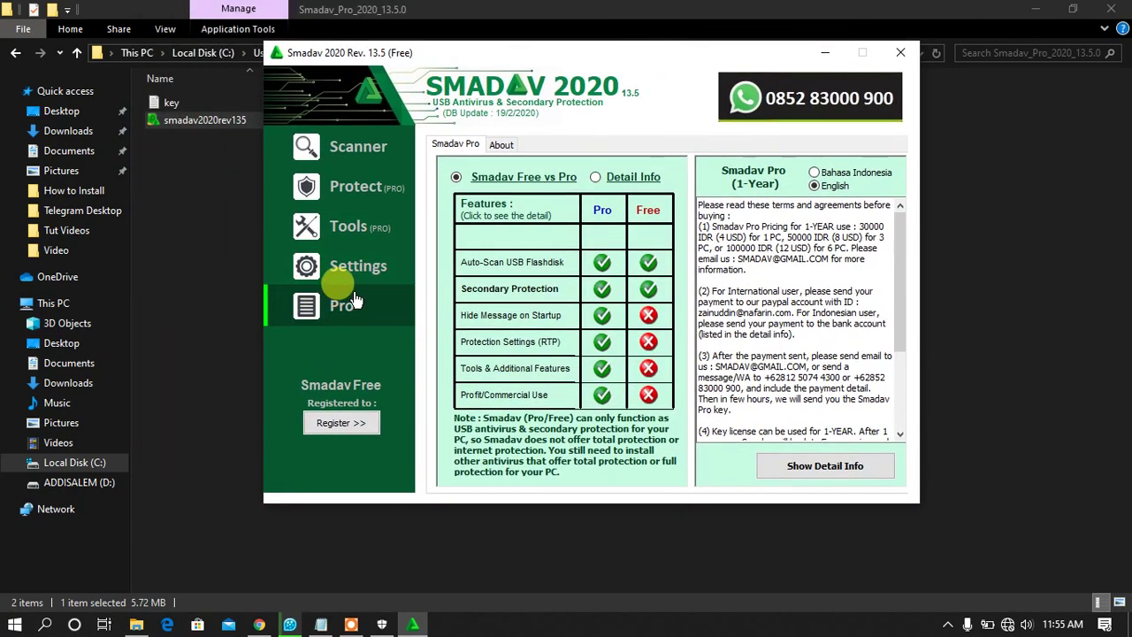
{"action": "left_click", "coordinate": [793, 469]}
{"action": "left_click", "coordinate": [457, 177]}
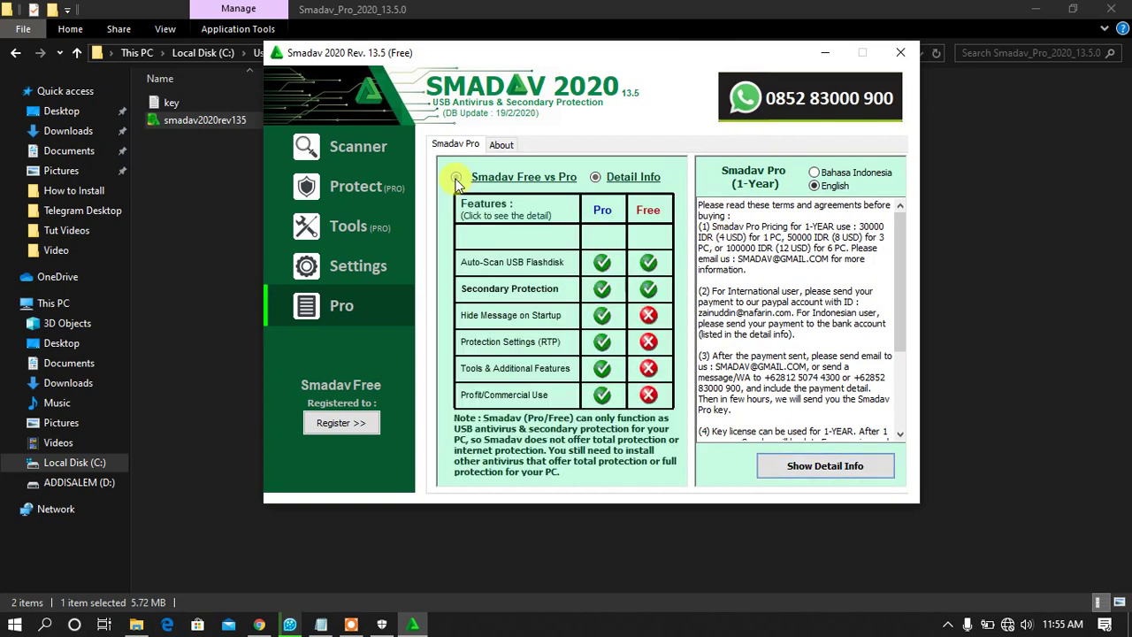
{"action": "left_click", "coordinate": [341, 270]}
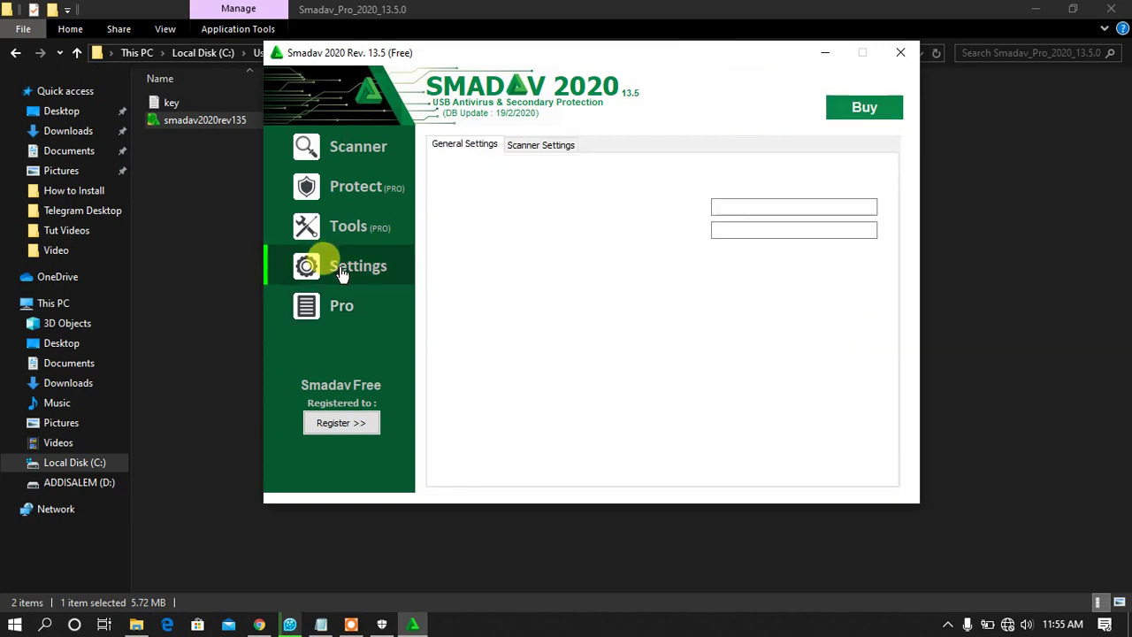
{"action": "left_click", "coordinate": [756, 207]}
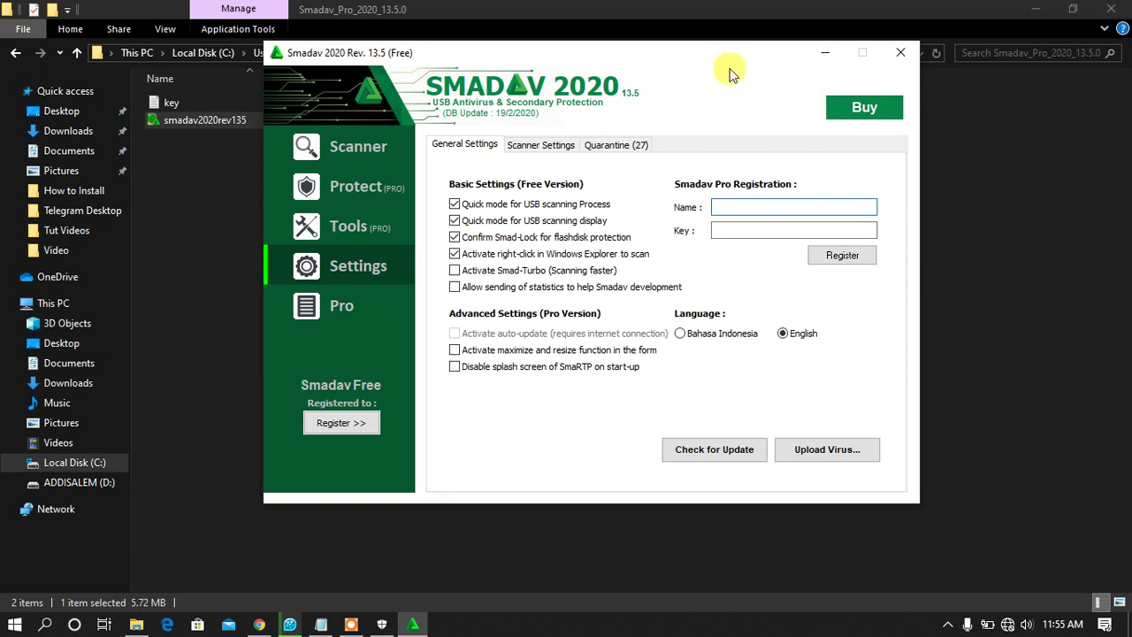
Step: Minimize Smadav and open the key text file from the Smadav_Pro_2020_13.5.0 folder in a maximized window
{"action": "left_click", "coordinate": [818, 55]}
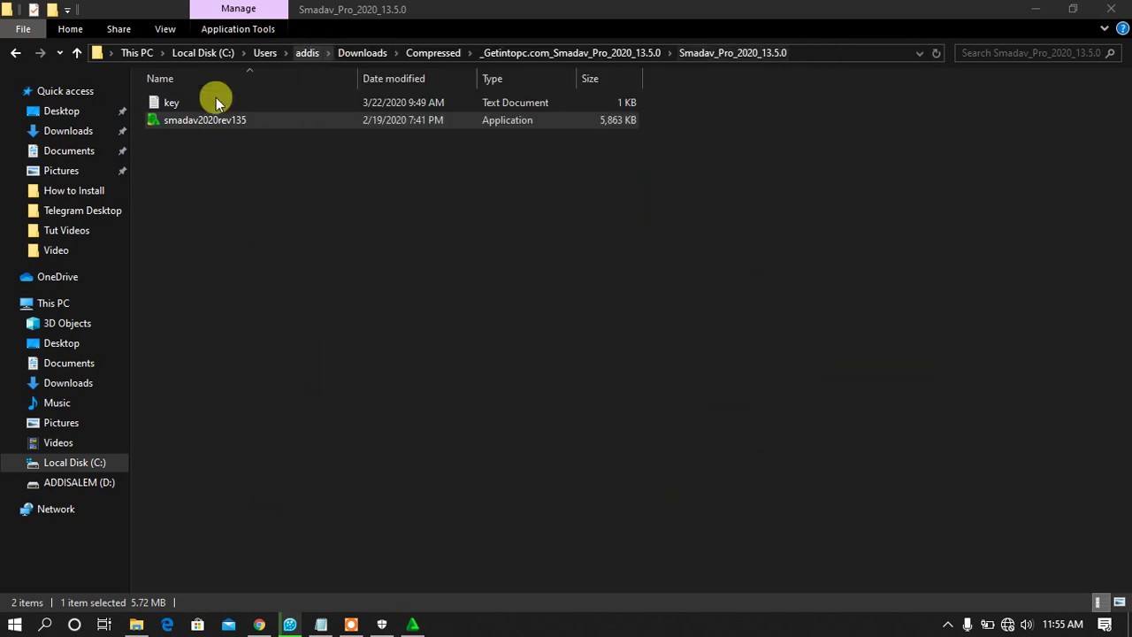
{"action": "double_click", "coordinate": [249, 106]}
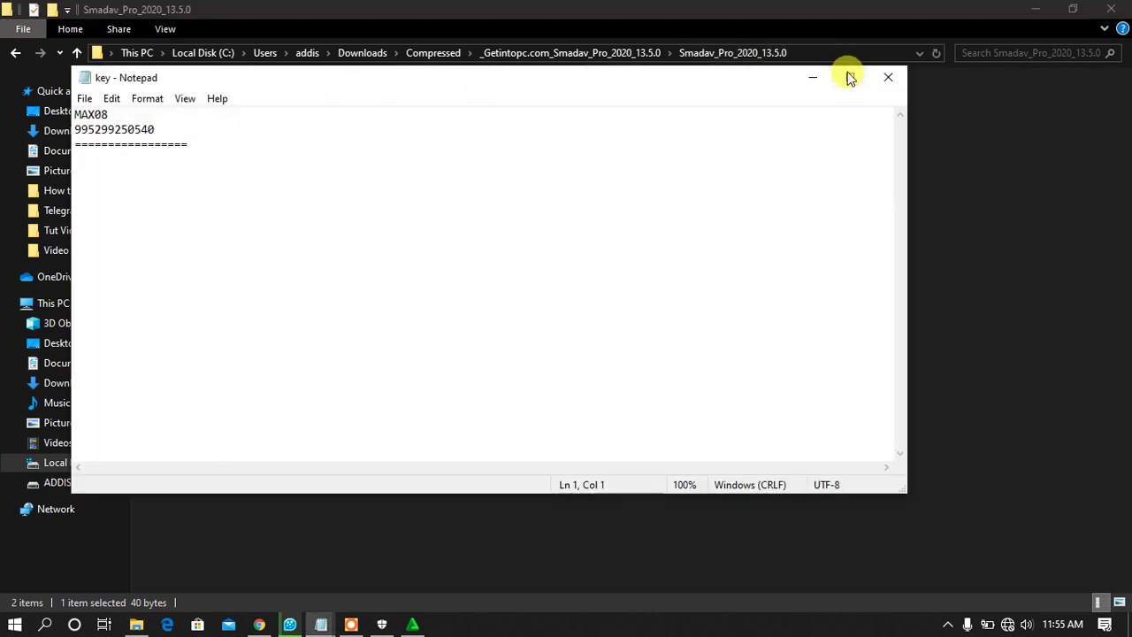
{"action": "left_click", "coordinate": [849, 78]}
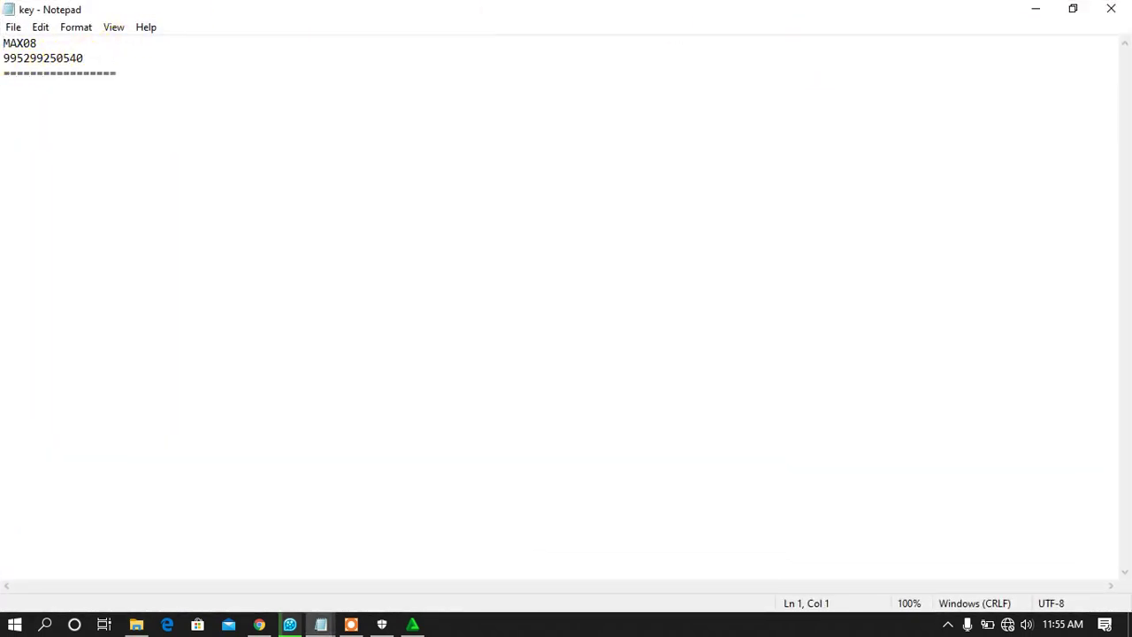
Step: Copy the registration name from the first line of the key file into Smadav's registration Name field
{"action": "left_click_drag", "start_coordinate": [22, 40], "coordinate": [41, 42]}
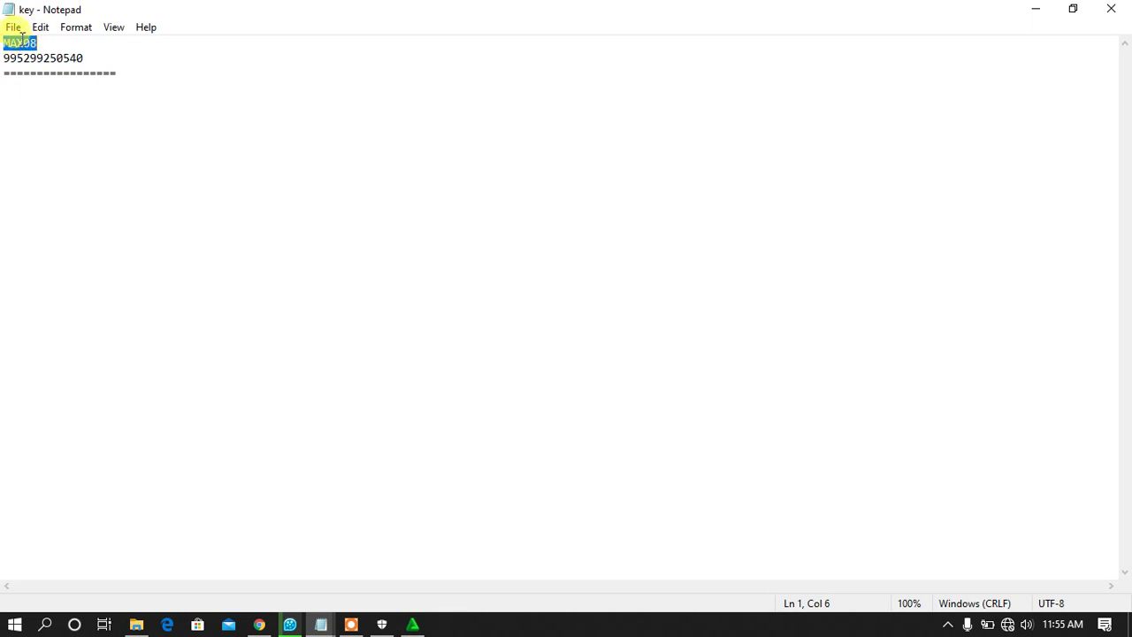
{"action": "right_click", "coordinate": [22, 39]}
{"action": "left_click", "coordinate": [90, 88]}
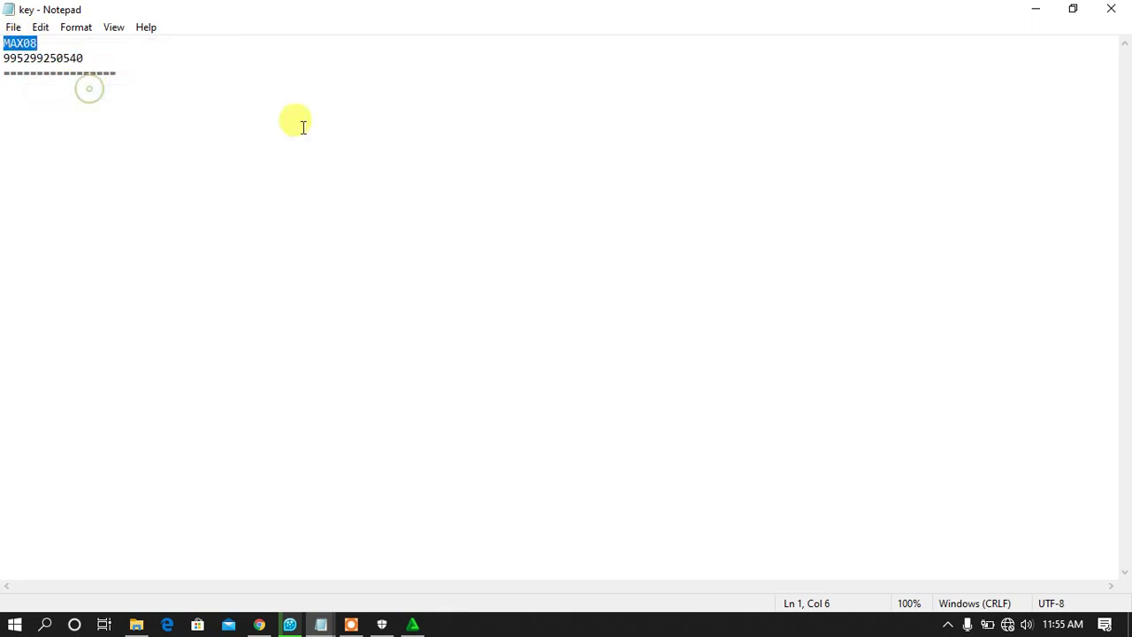
{"action": "left_click", "coordinate": [412, 624]}
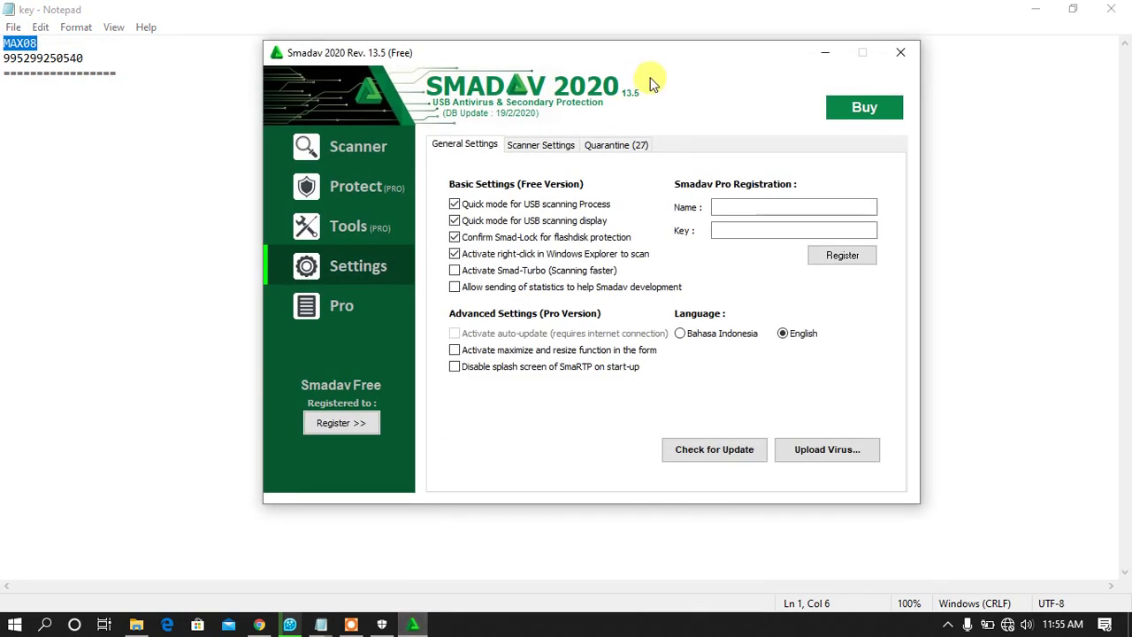
{"action": "right_click", "coordinate": [725, 207]}
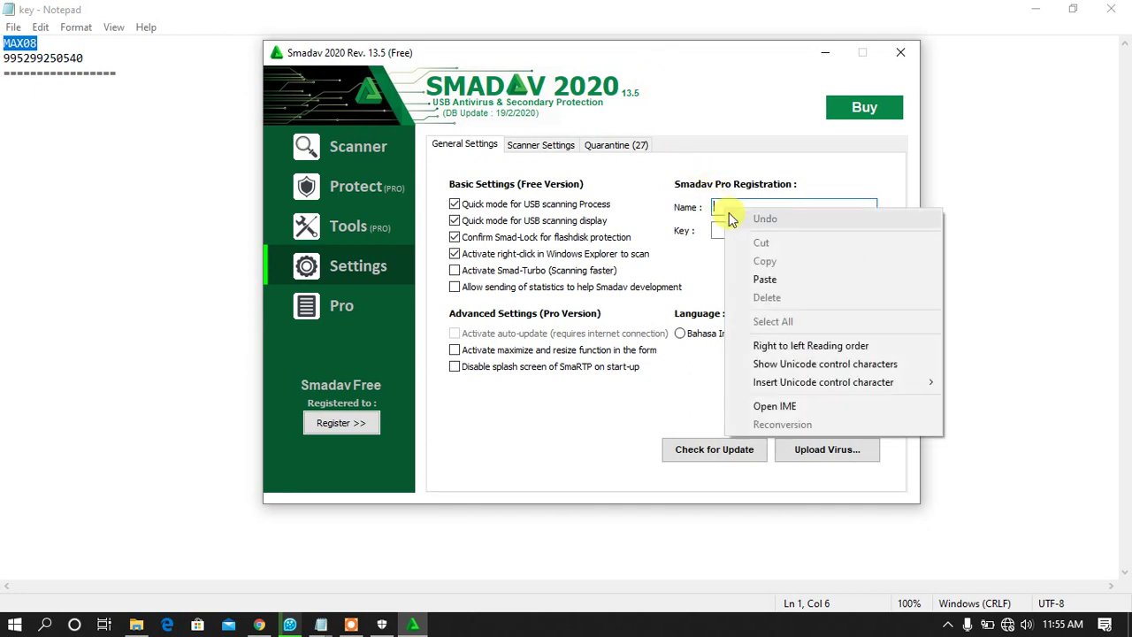
{"action": "left_click", "coordinate": [766, 277]}
Step: Copy the license key from the key file into Smadav's registration Key field, register Smadav Pro and dismiss the confirmation
{"action": "left_click", "coordinate": [33, 144]}
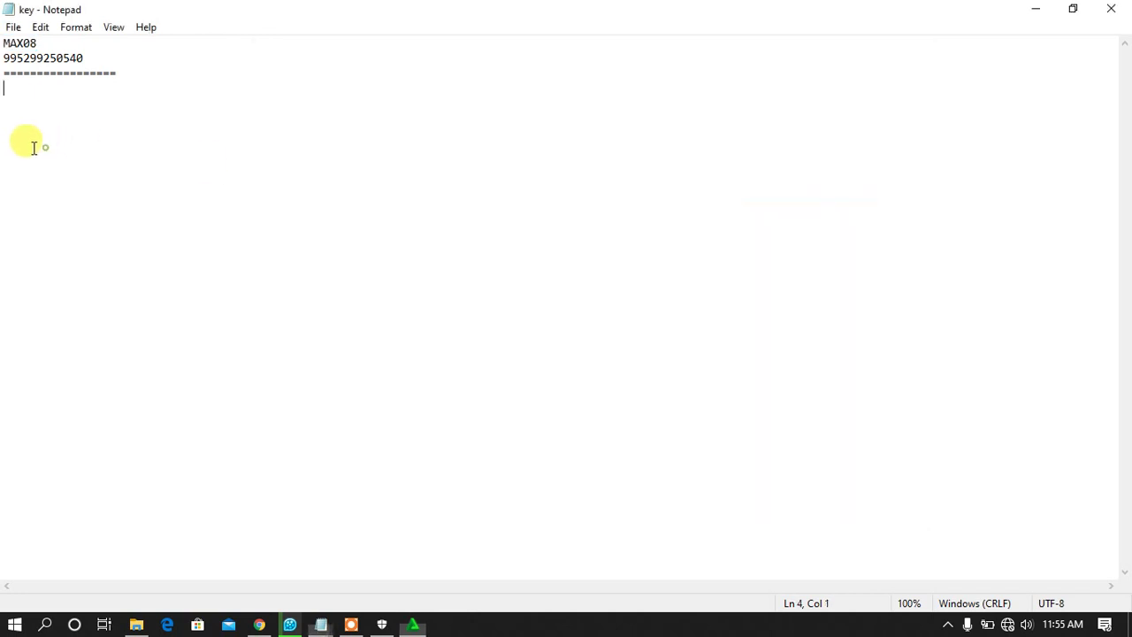
{"action": "left_click_drag", "start_coordinate": [2, 56], "coordinate": [106, 55]}
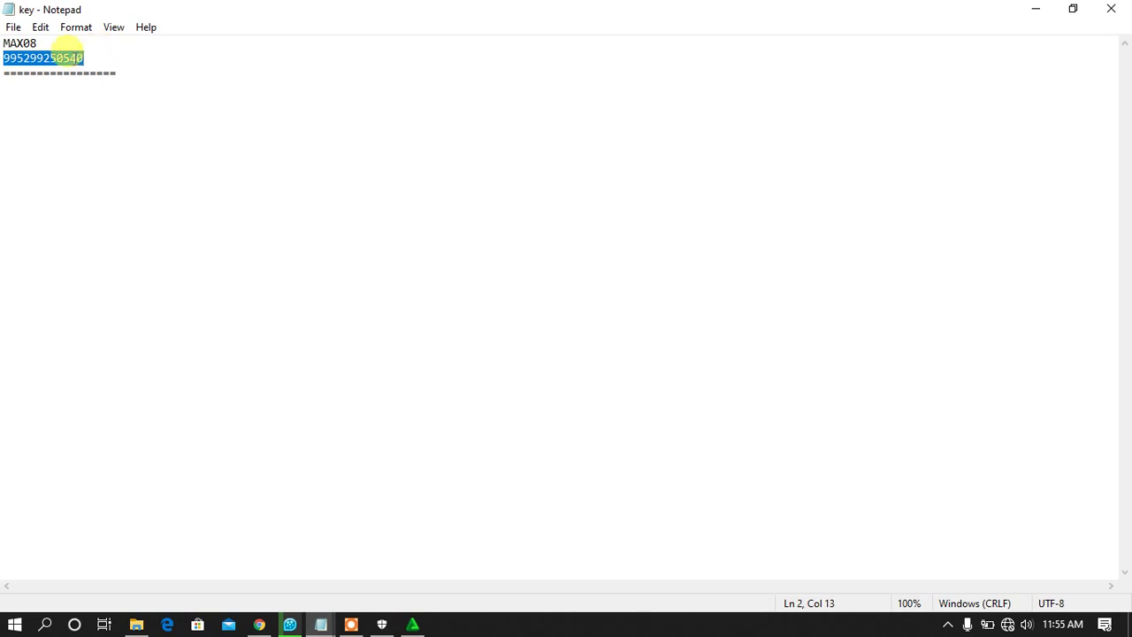
{"action": "right_click", "coordinate": [74, 58]}
{"action": "left_click", "coordinate": [180, 111]}
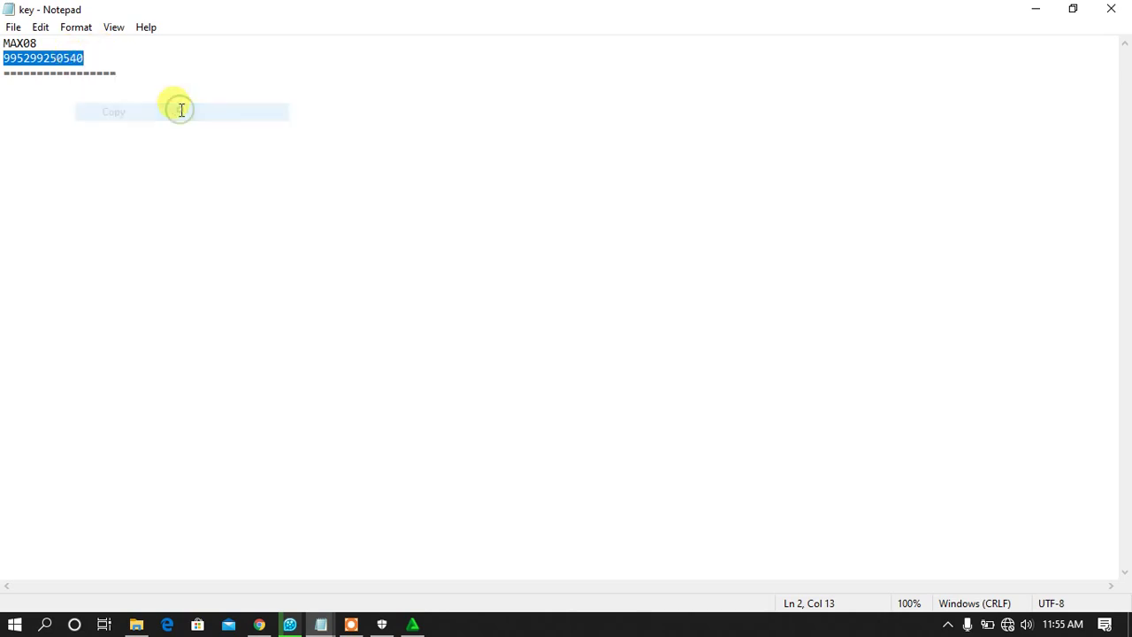
{"action": "left_click", "coordinate": [408, 625]}
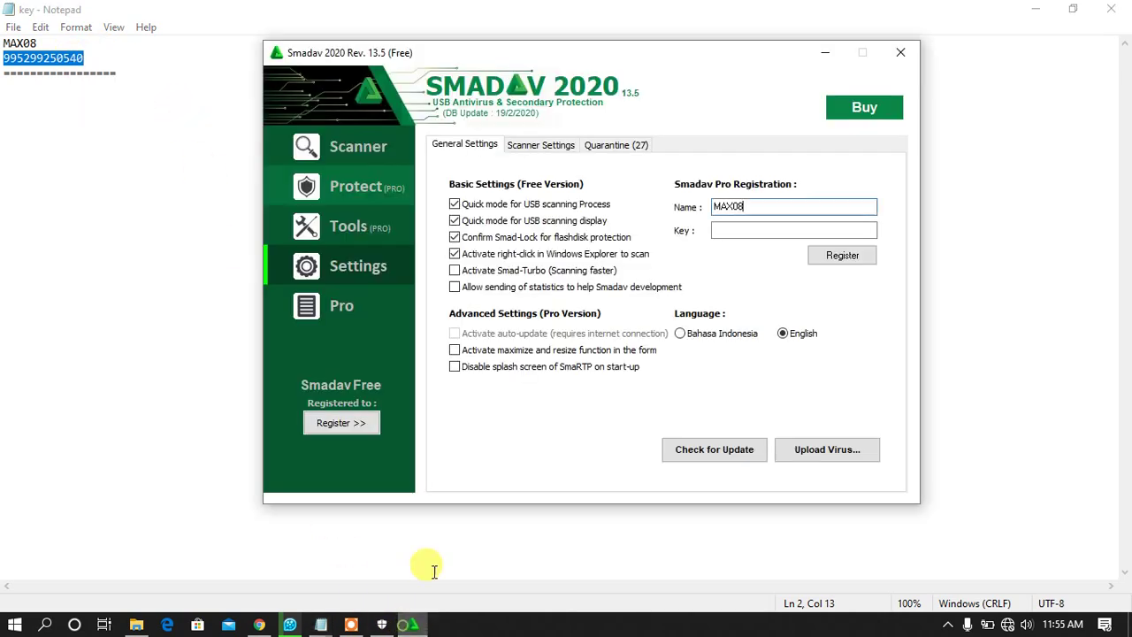
{"action": "right_click", "coordinate": [741, 230]}
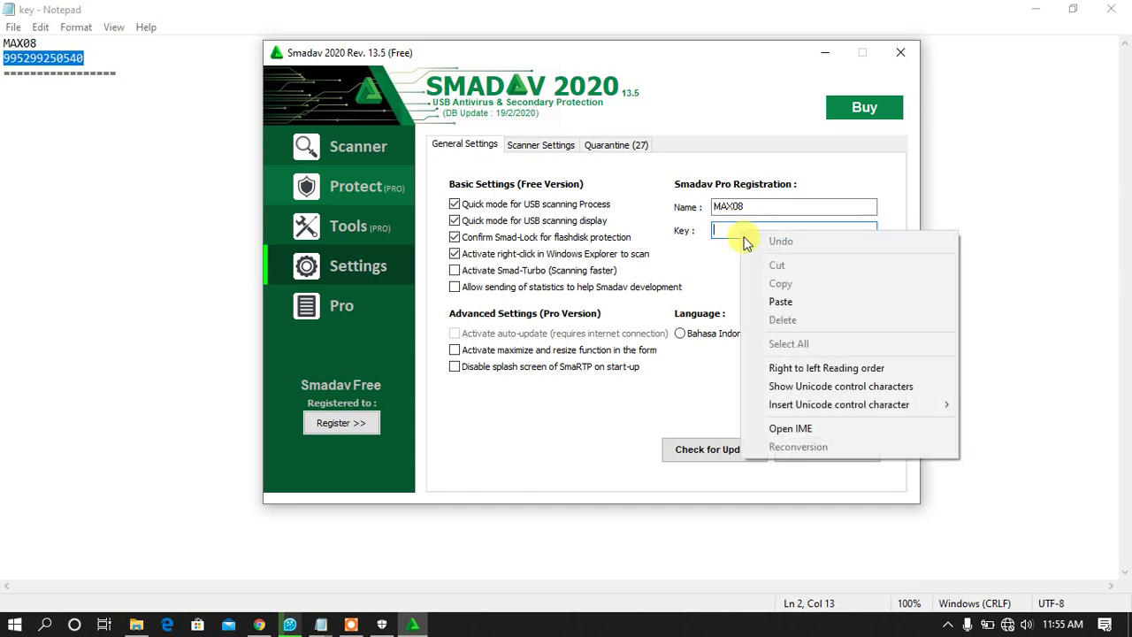
{"action": "left_click", "coordinate": [747, 301]}
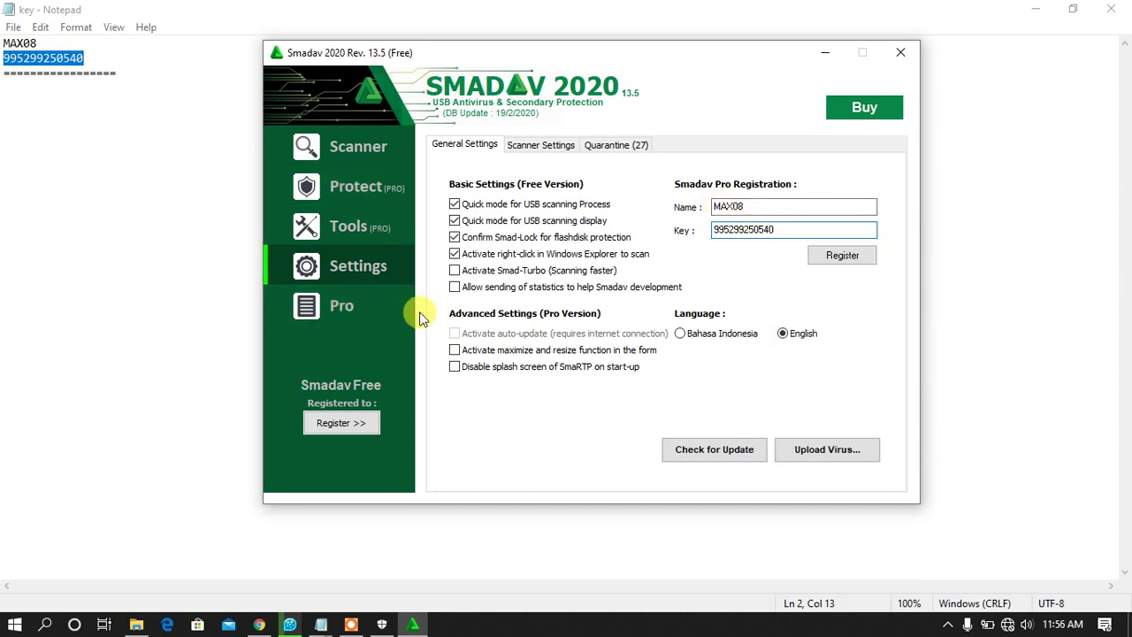
{"action": "left_click", "coordinate": [842, 255]}
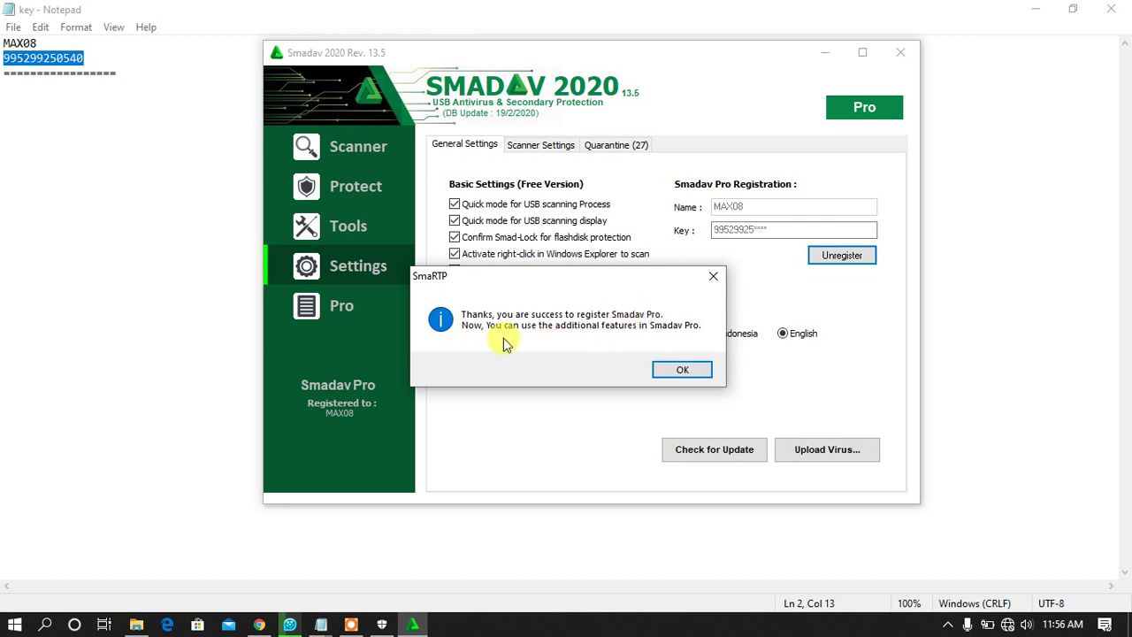
{"action": "left_click", "coordinate": [681, 370]}
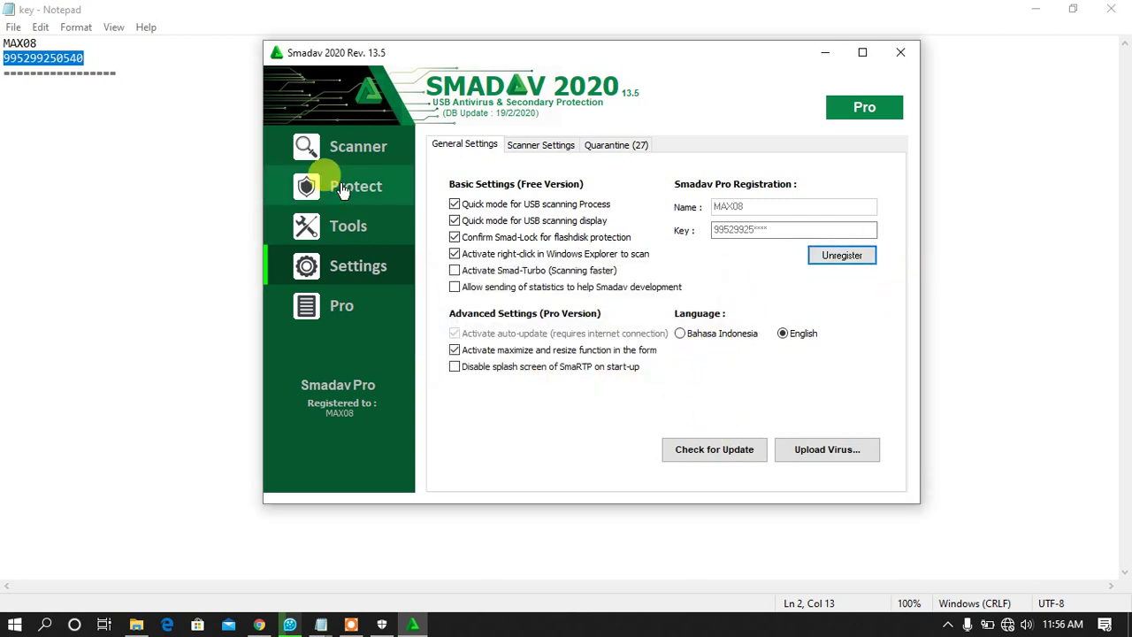
Step: Look through the Scanner, Protect, Tools, Settings and Pro pages of Smadav to check the Pro features
{"action": "left_click", "coordinate": [358, 151]}
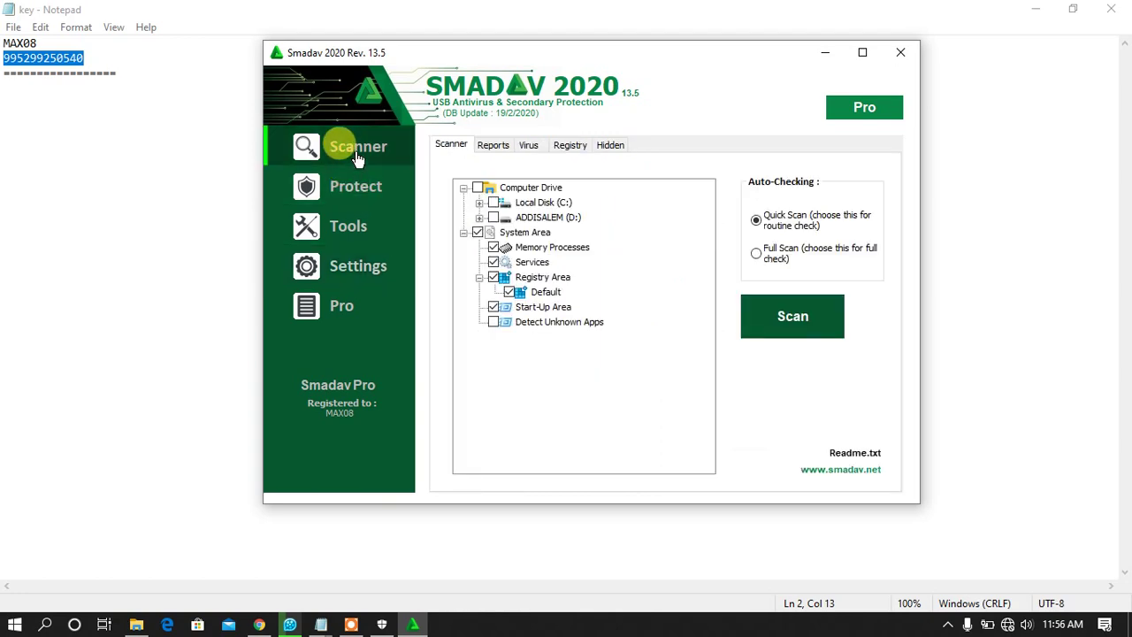
{"action": "left_click", "coordinate": [864, 107]}
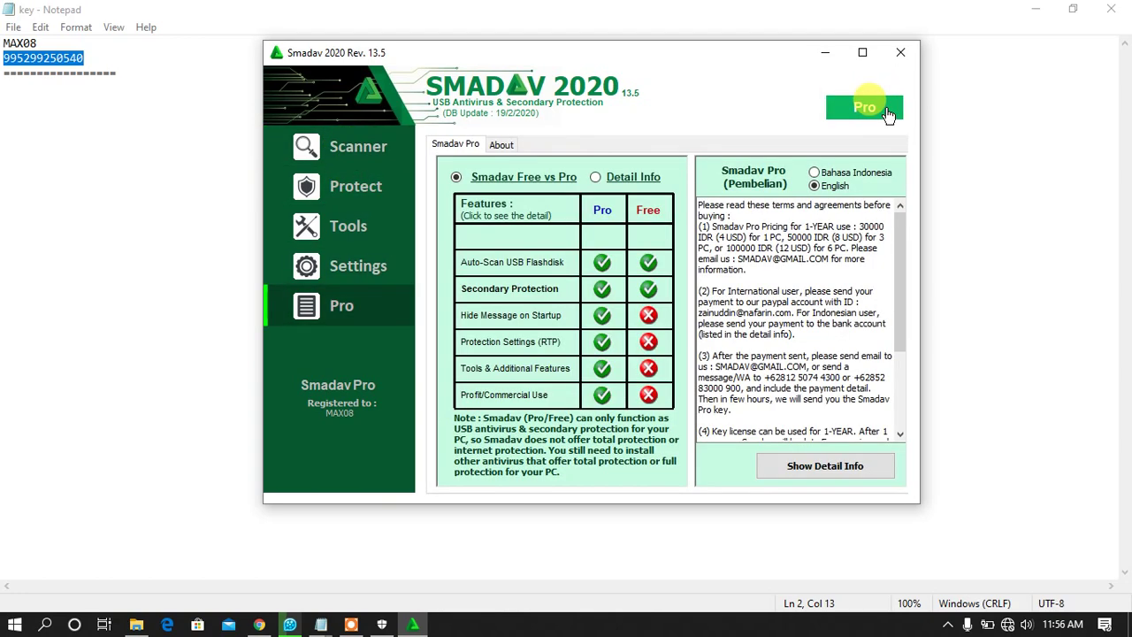
{"action": "left_click", "coordinate": [363, 266]}
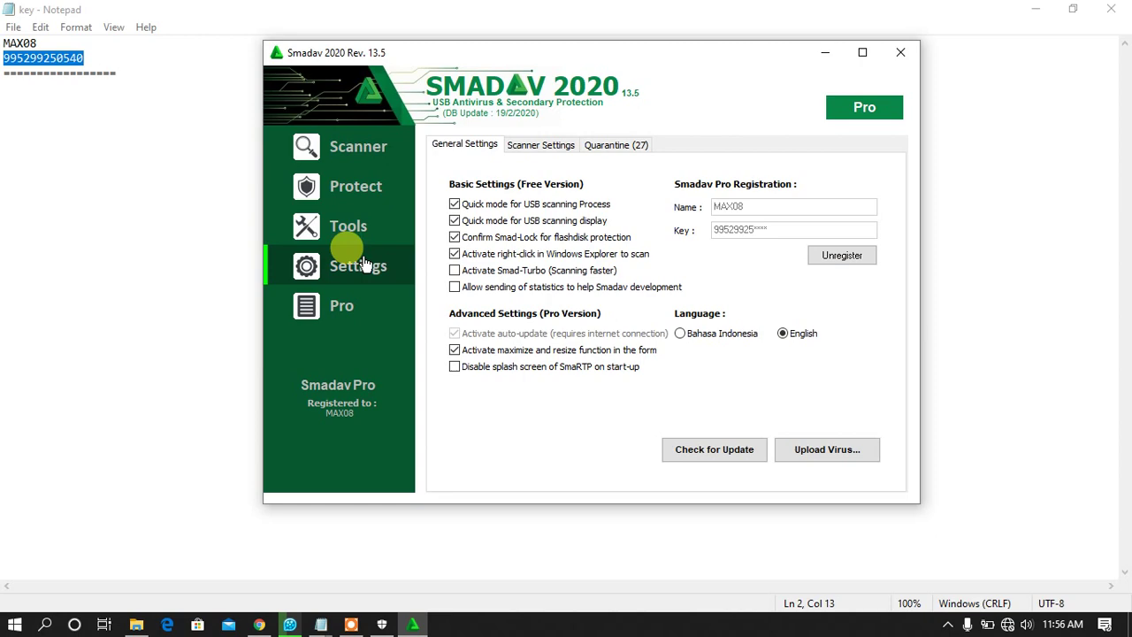
{"action": "left_click", "coordinate": [858, 107]}
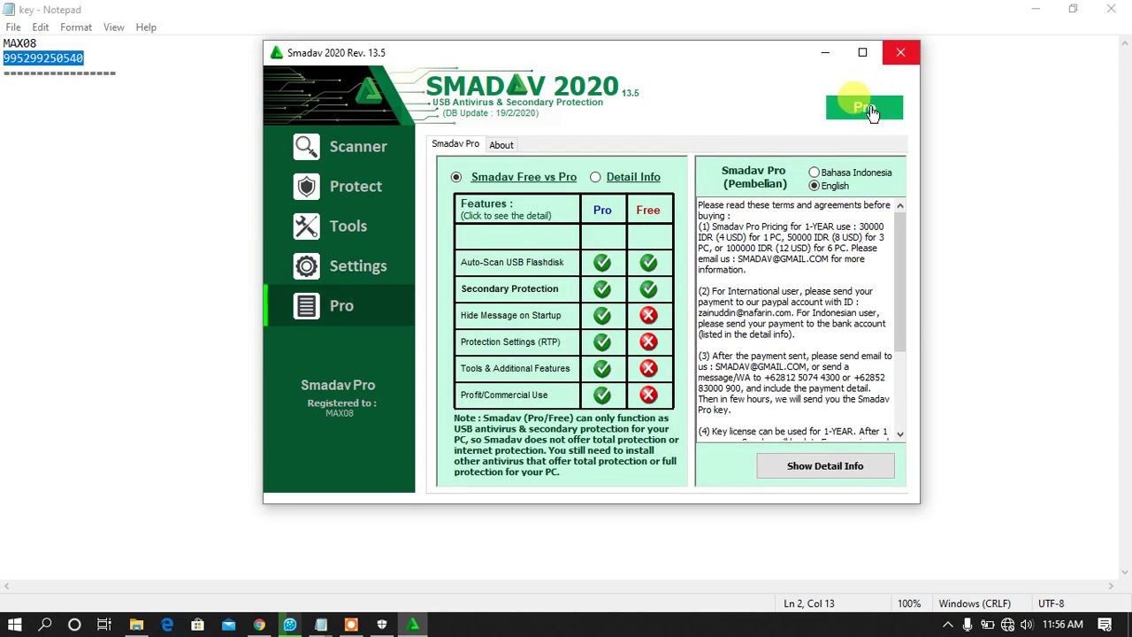
{"action": "left_click", "coordinate": [350, 173]}
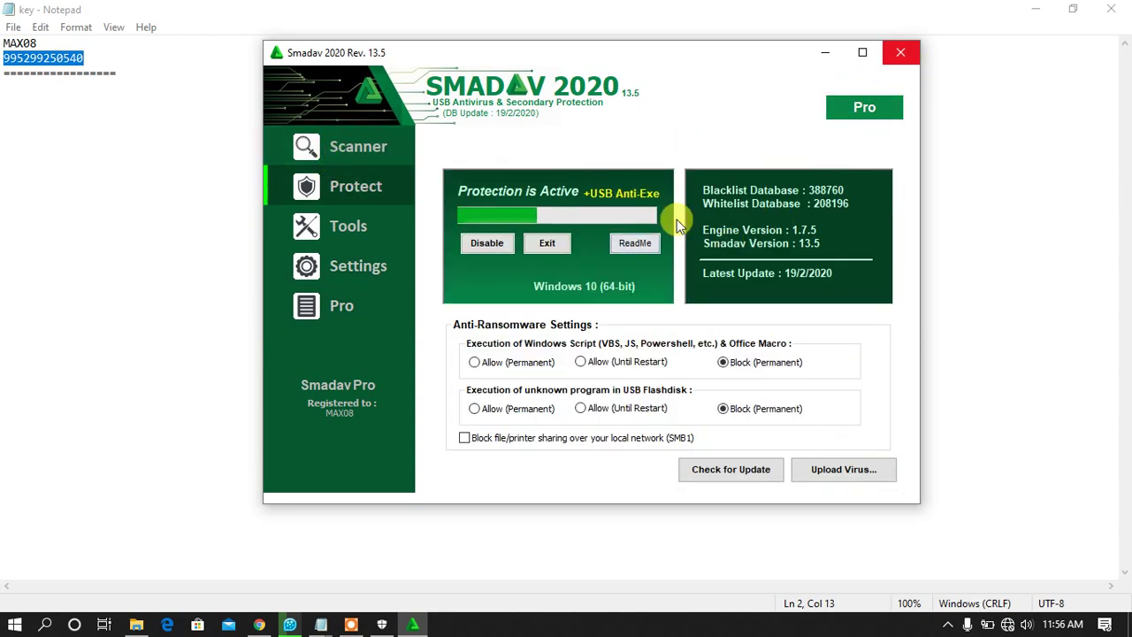
{"action": "left_click", "coordinate": [340, 147]}
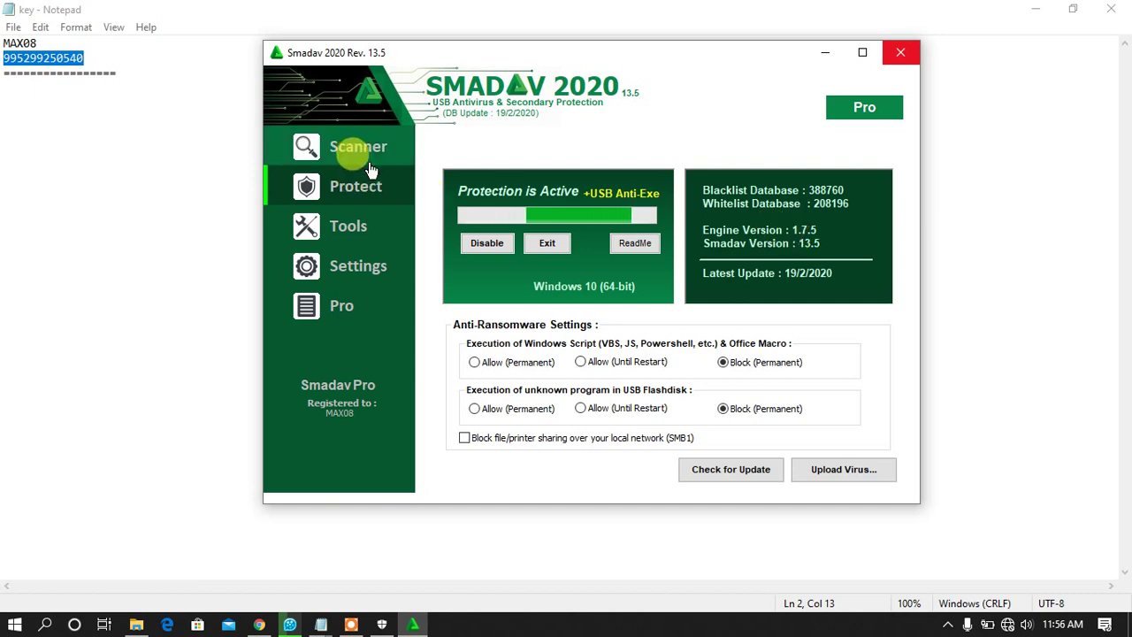
{"action": "left_click", "coordinate": [359, 228]}
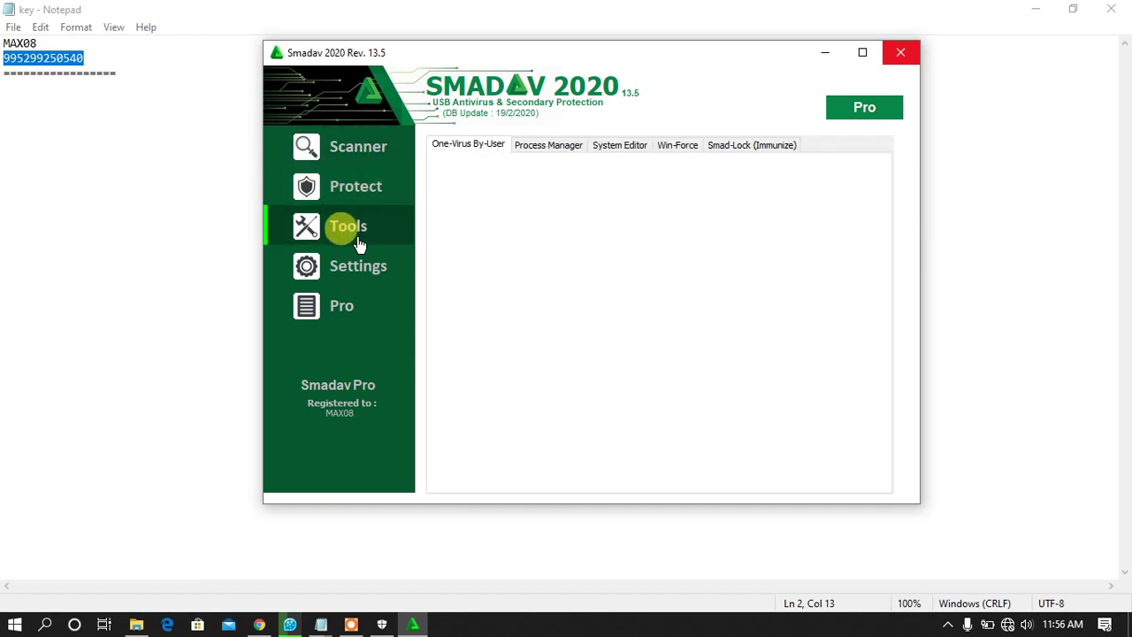
{"action": "left_click", "coordinate": [356, 278]}
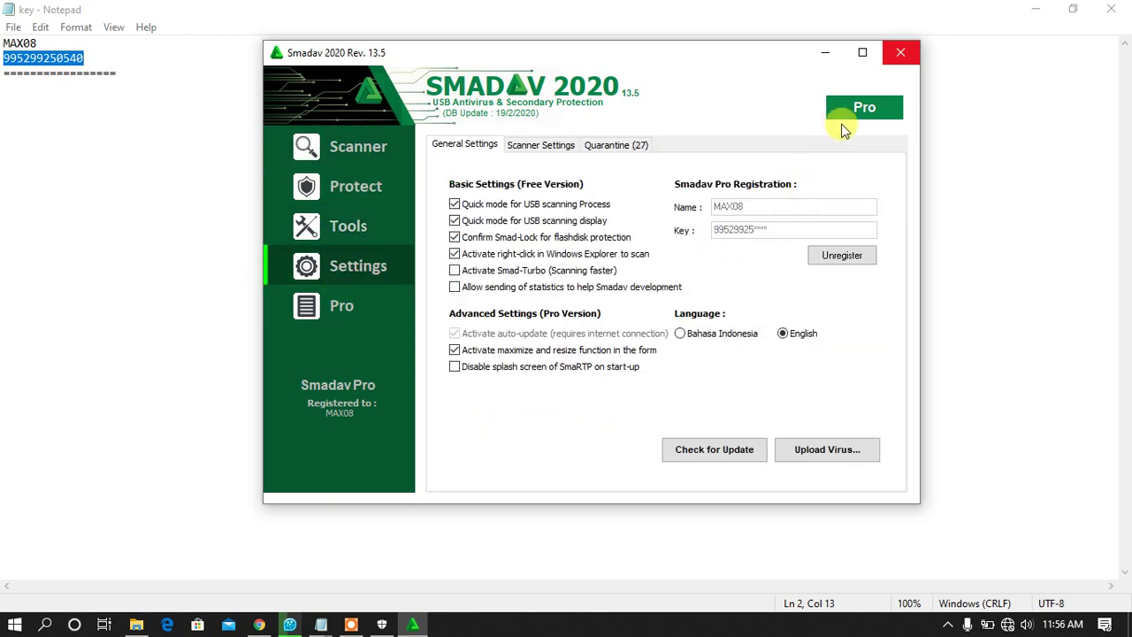
{"action": "left_click", "coordinate": [311, 325]}
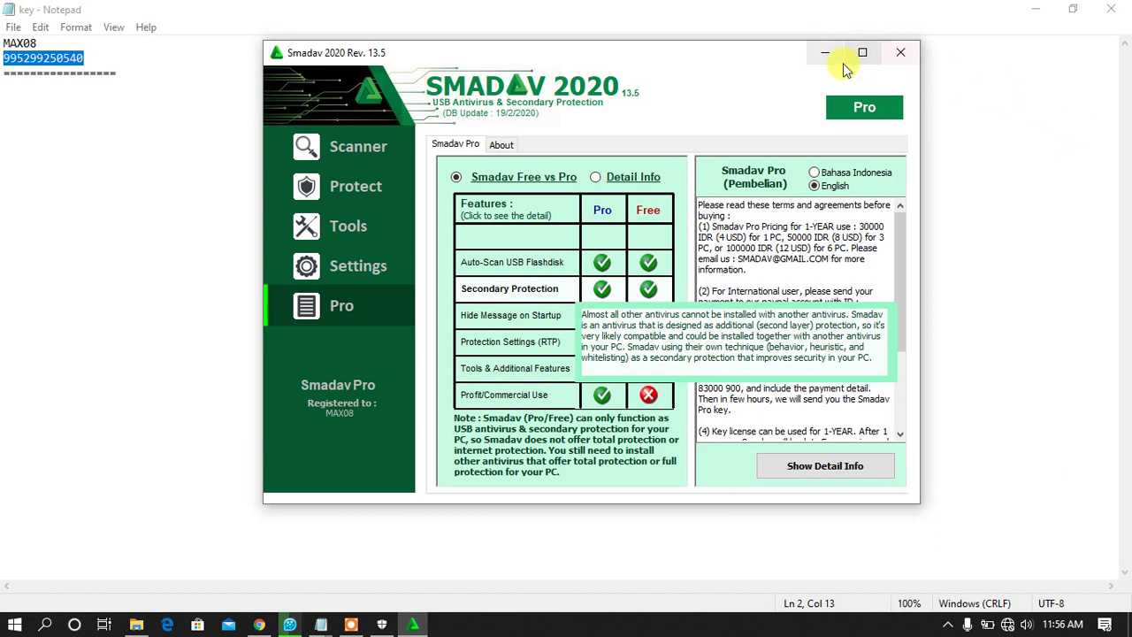
Step: Close the Smadav window, the key file, the Smadav_Pro_2020_13.5.0 folder and the Chrome browser
{"action": "left_click", "coordinate": [902, 60]}
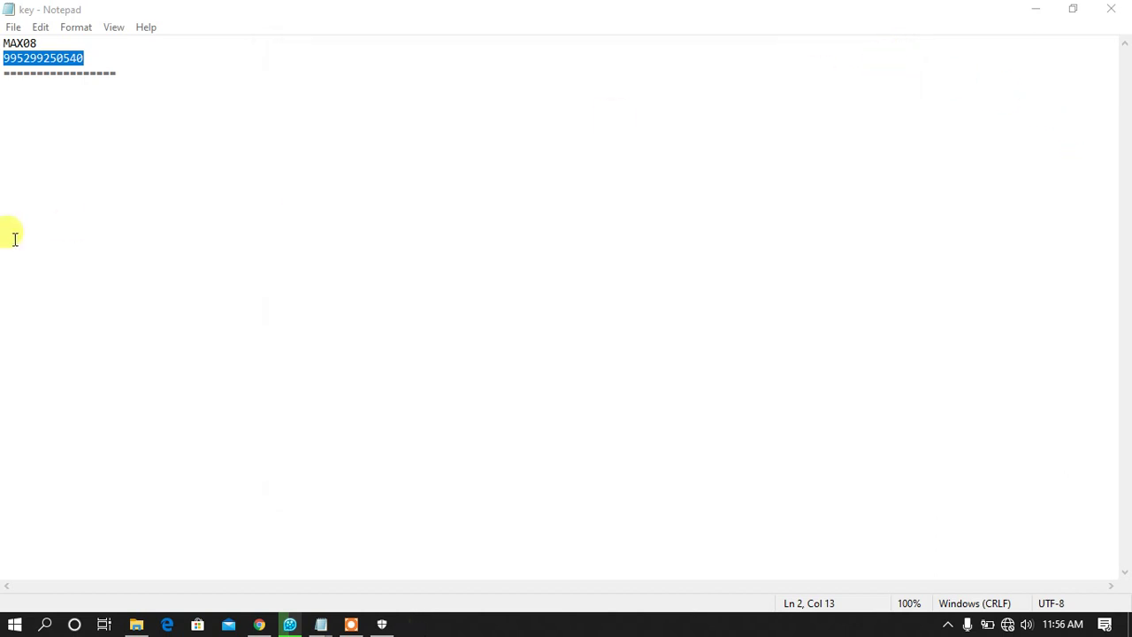
{"action": "left_click", "coordinate": [1112, 10]}
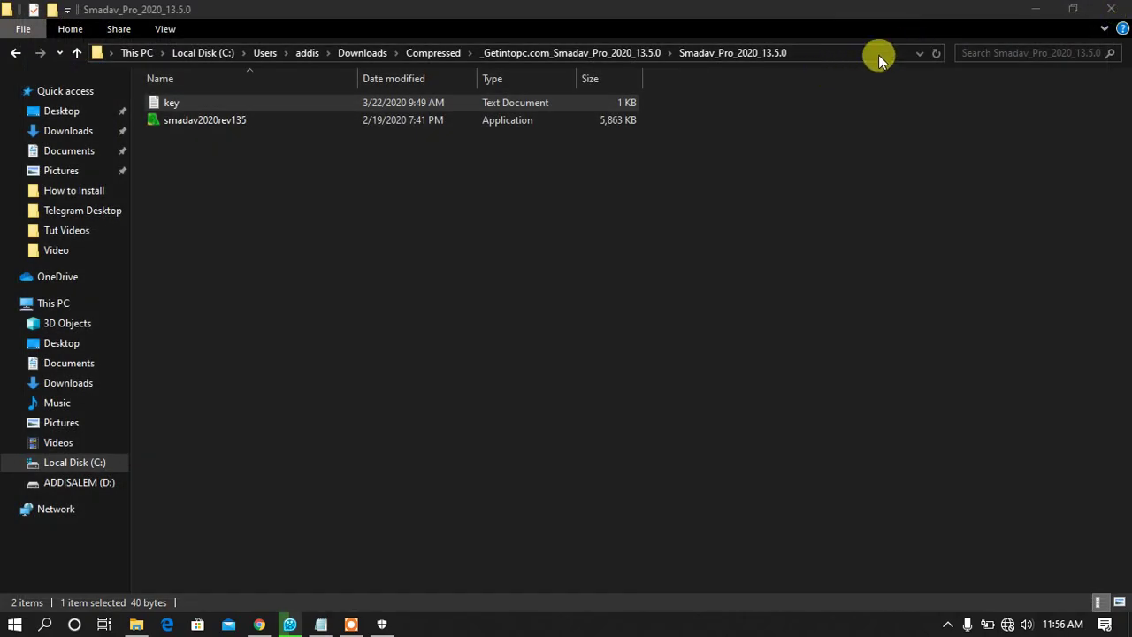
{"action": "left_click", "coordinate": [1126, 7]}
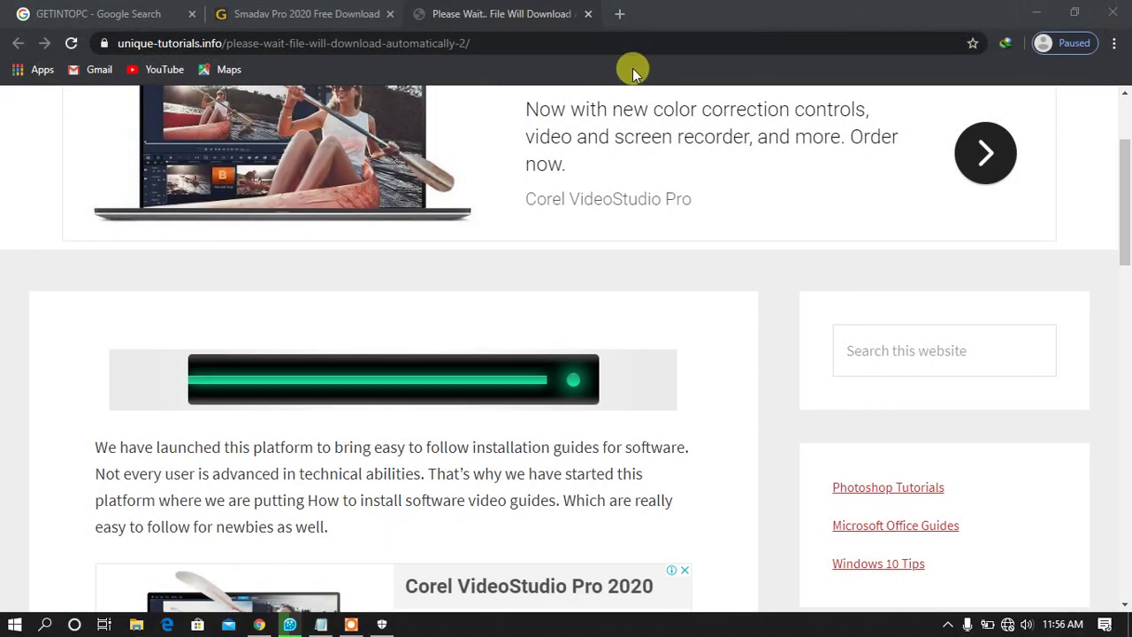
{"action": "left_click", "coordinate": [1127, 7]}
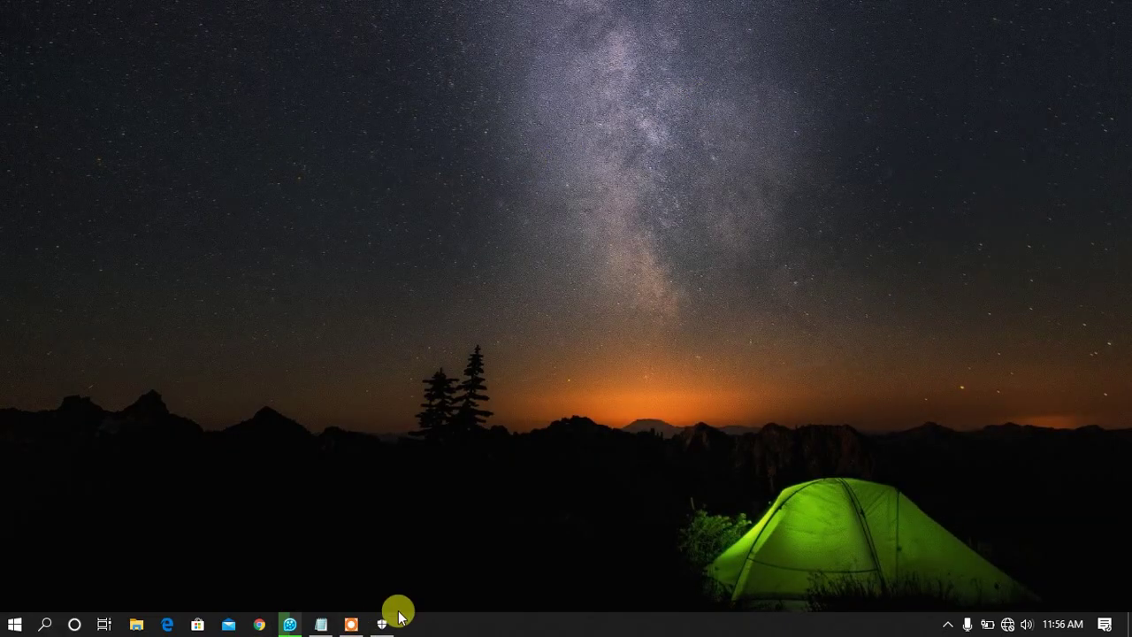
Step: Switch to the Notepad instructions and highlight the "FINISH THE INSTALLATION !!!" line, then clear the selection
{"action": "left_click", "coordinate": [321, 624]}
{"action": "left_click", "coordinate": [230, 433]}
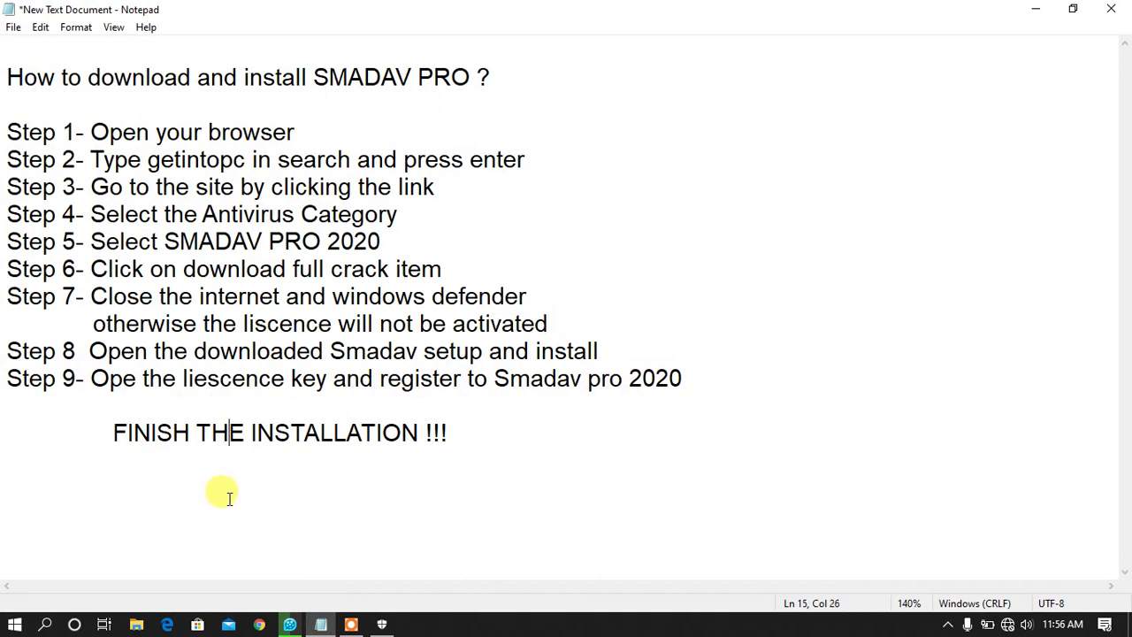
{"action": "left_click_drag", "start_coordinate": [467, 427], "coordinate": [101, 424]}
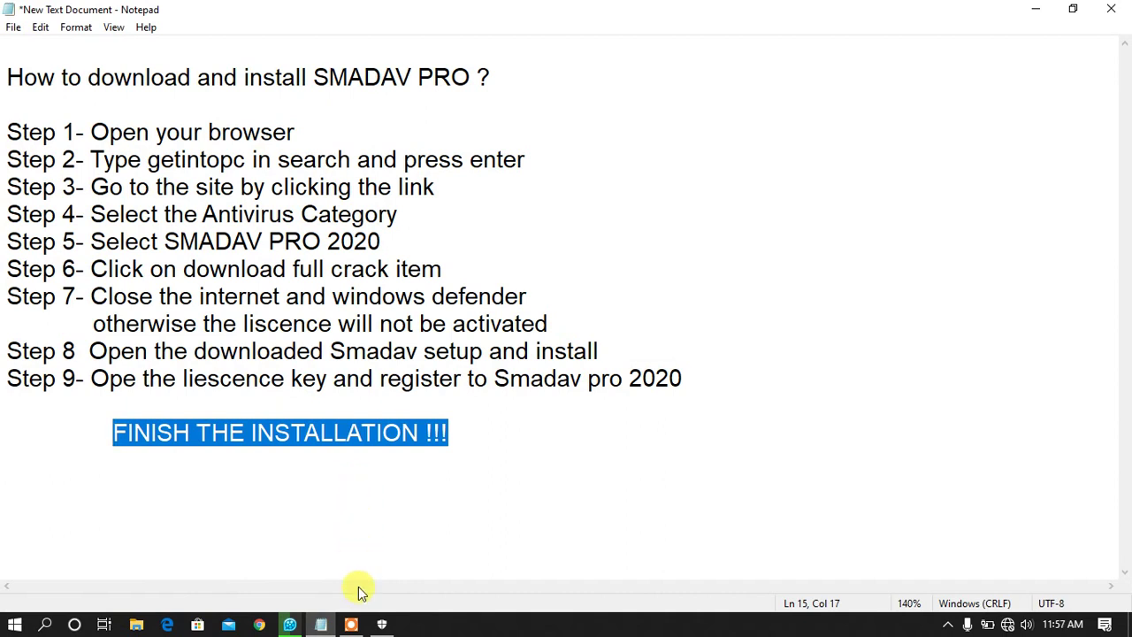
{"action": "key", "text": "super+p"}
{"action": "left_click", "coordinate": [565, 511]}
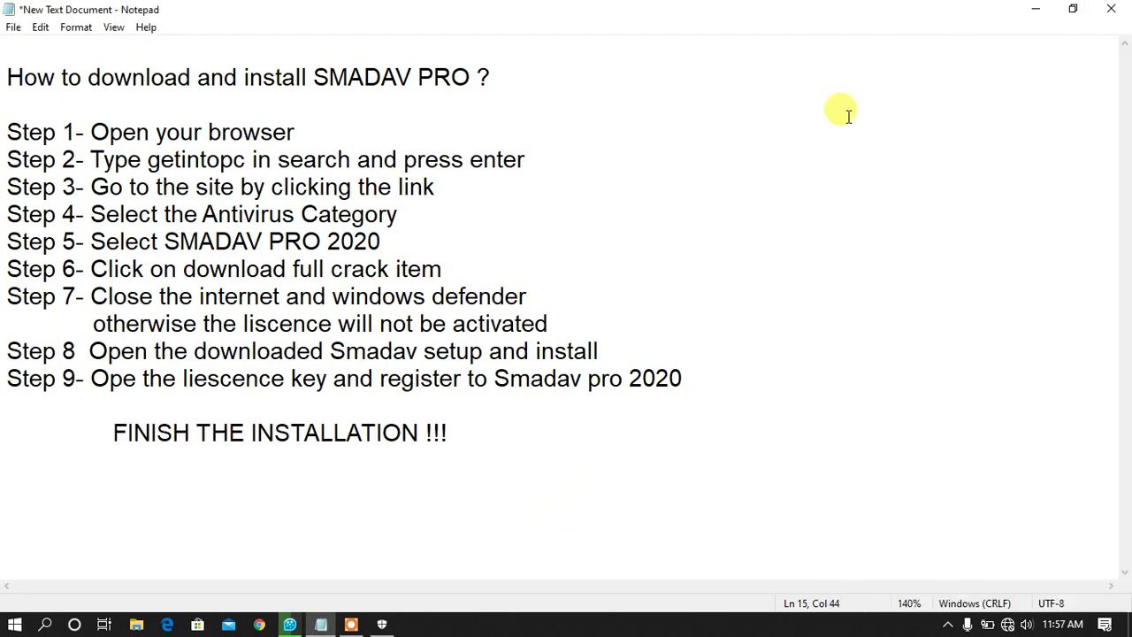
{"action": "left_click", "coordinate": [351, 624]}
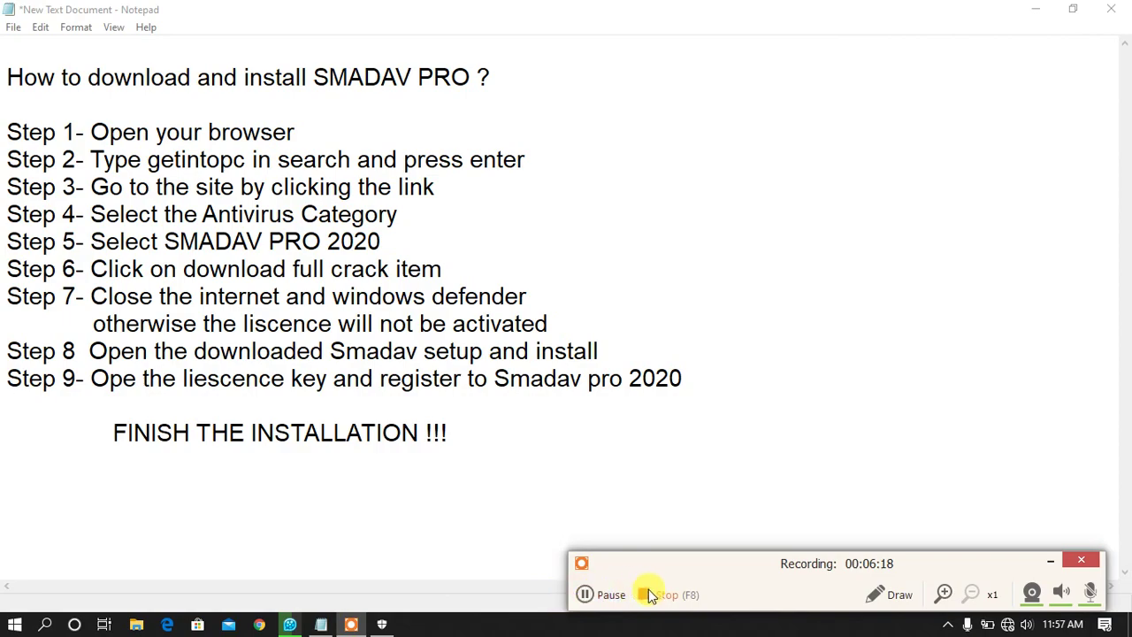